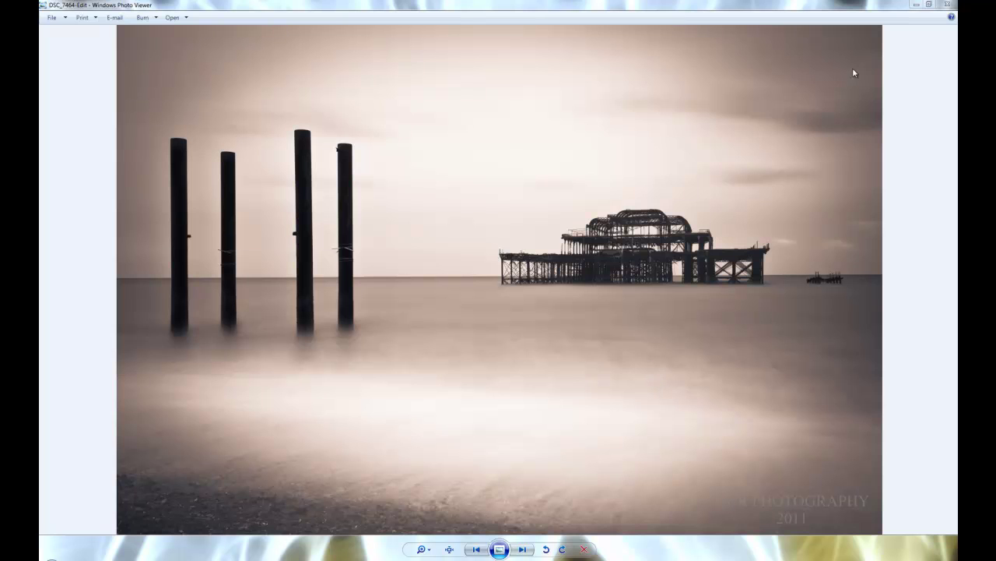
Step: Minimize Windows Photo Viewer and restore watermark2011.png in Photoshop CS5
click(916, 4)
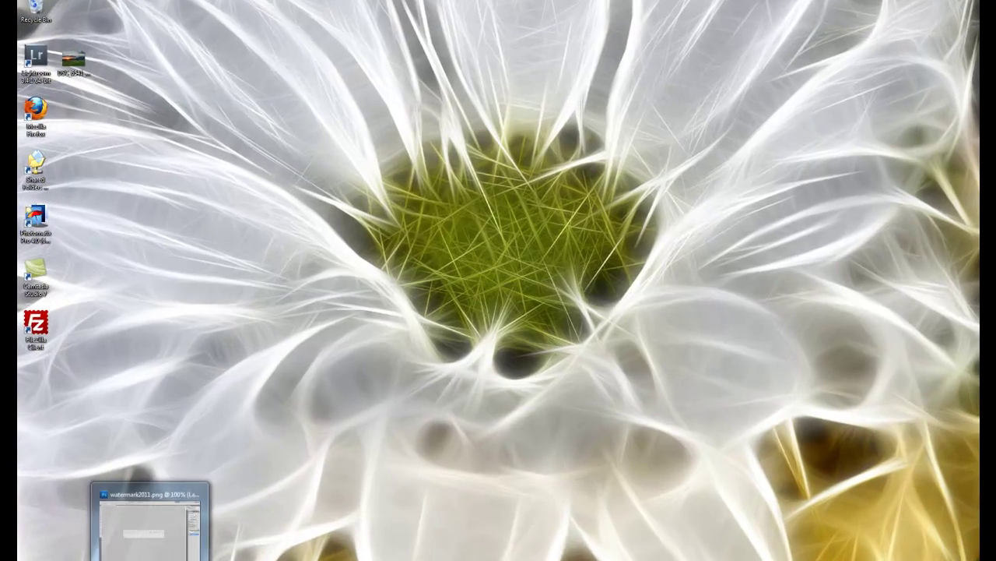
click(148, 510)
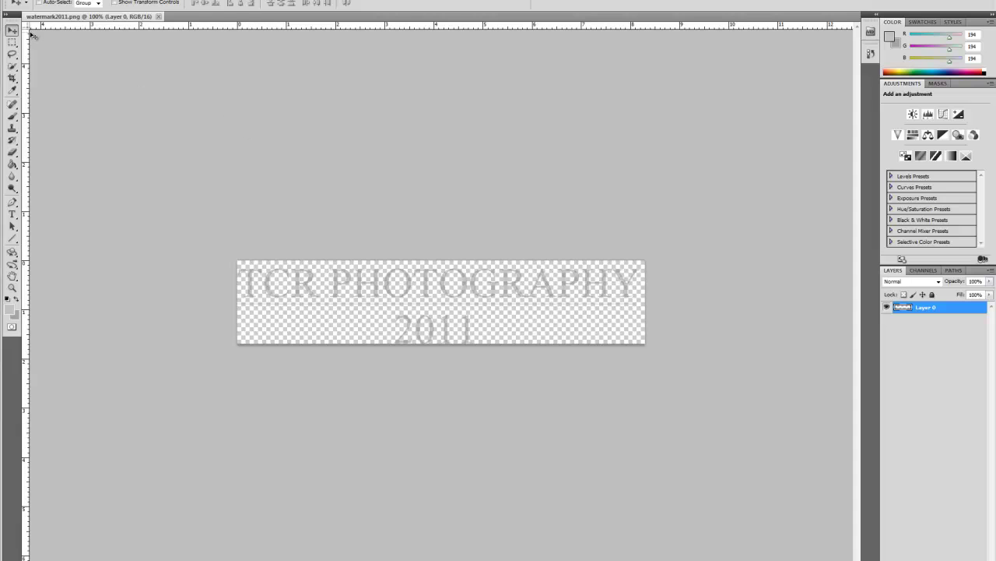
Step: Create a new 800×200 px document named Photoixwatermark with a Transparent background
click(31, 0)
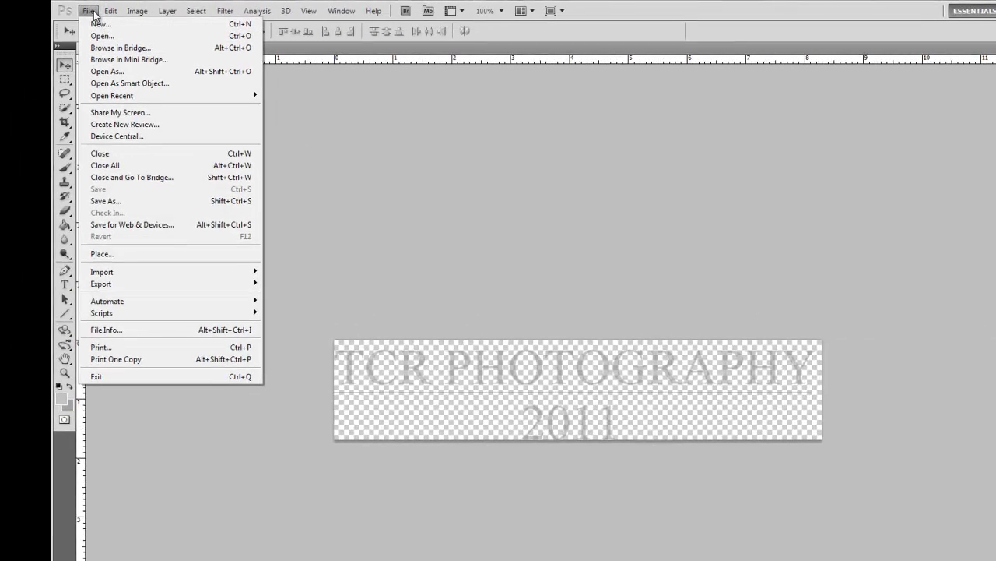
click(100, 25)
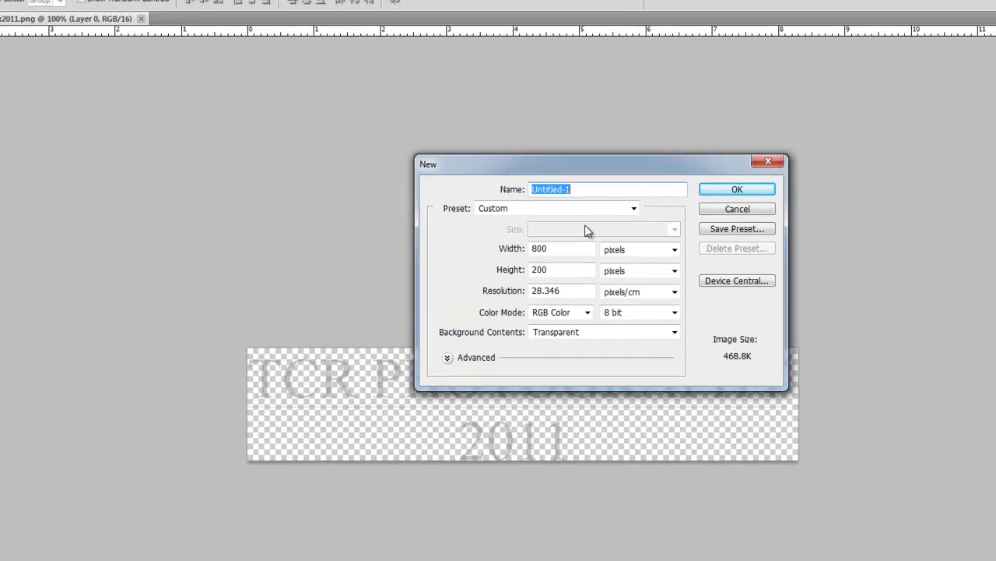
key(BackSpace)
text(Photoi)
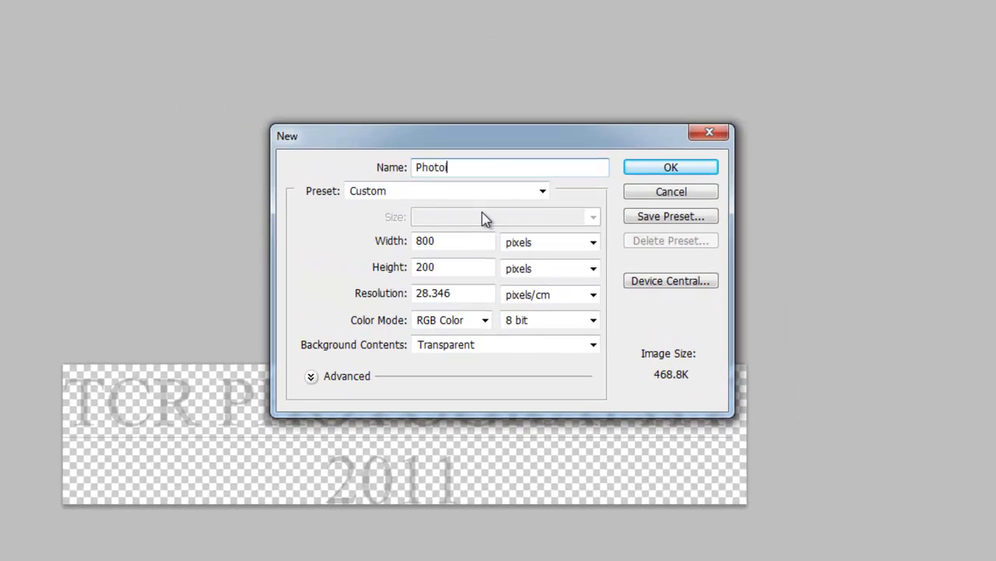
text(xwatermark)
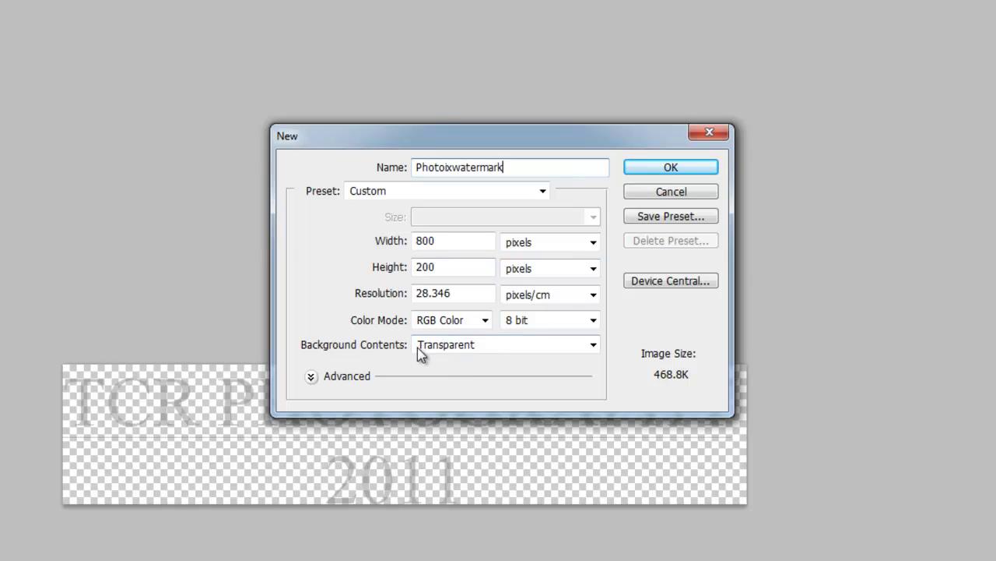
click(484, 350)
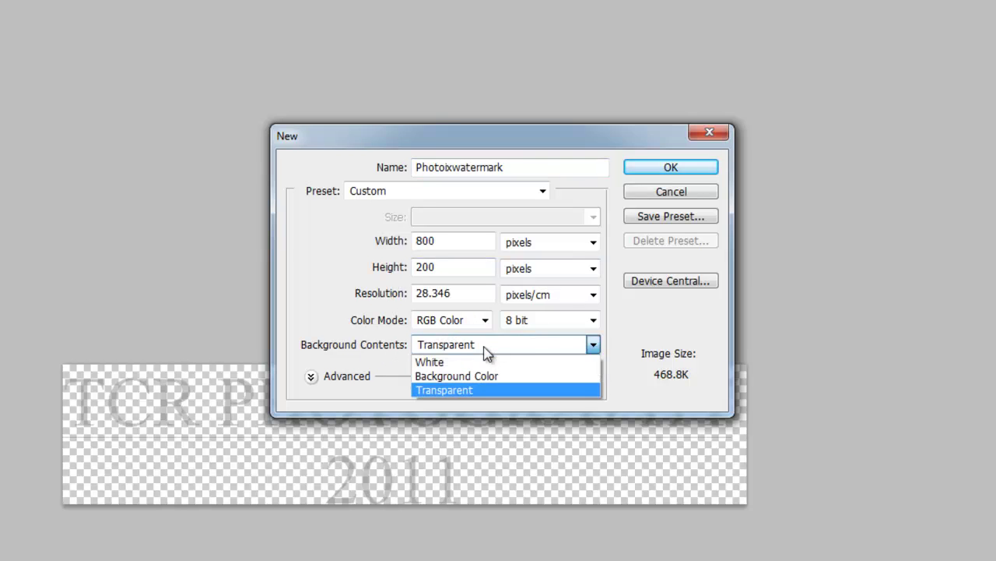
click(457, 391)
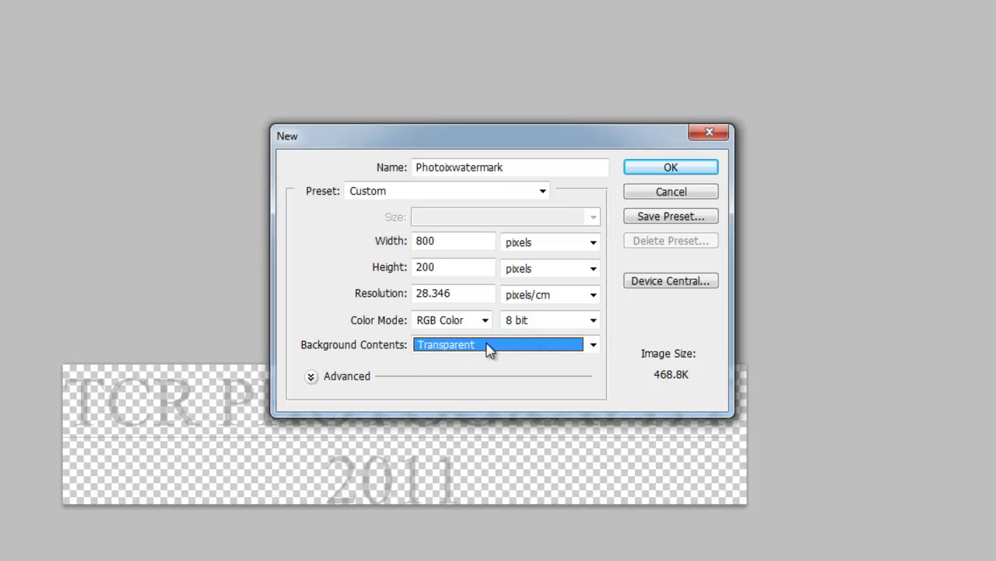
click(668, 172)
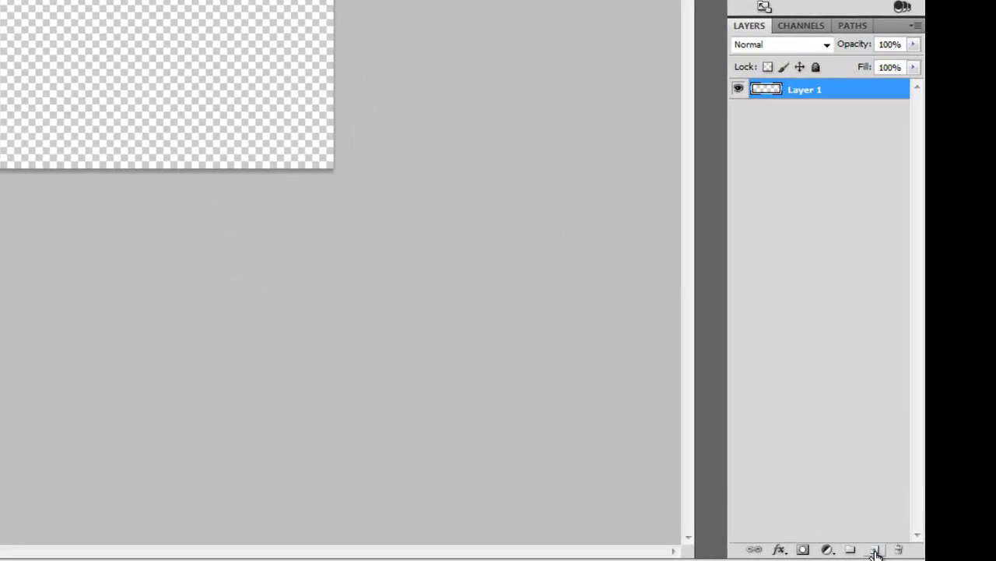
Step: Add a new layer and fill it with black using the Paint Bucket
click(932, 554)
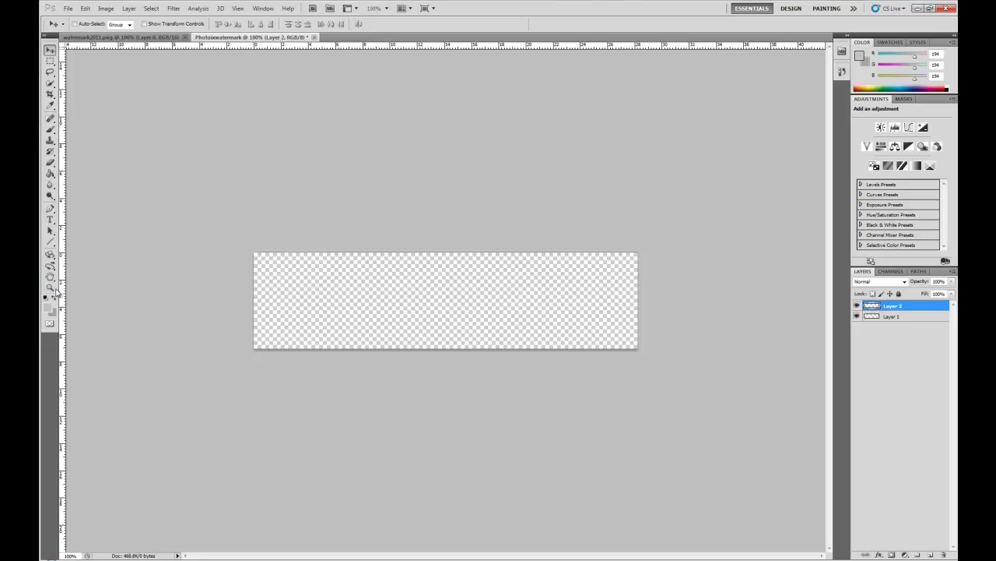
key(g)
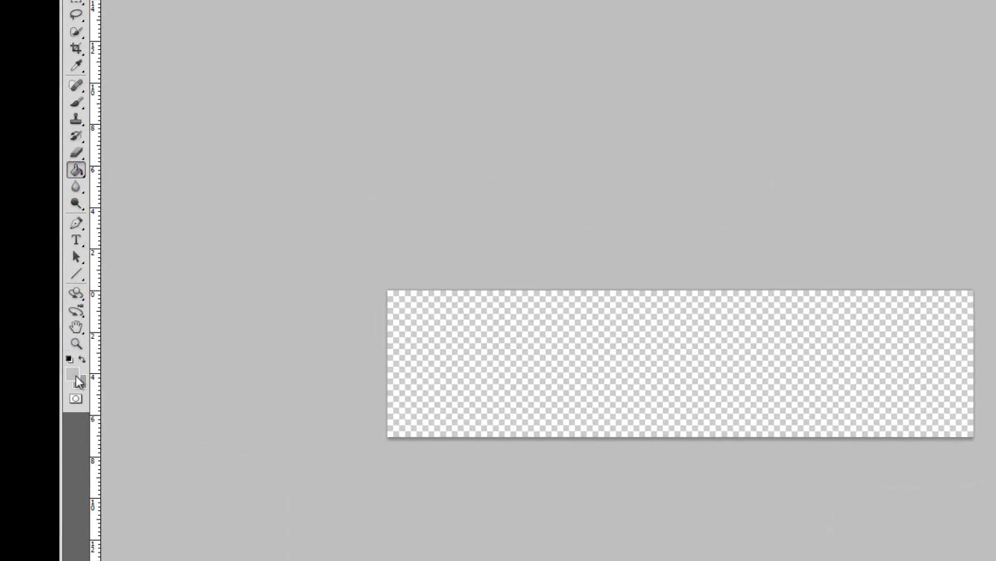
click(76, 375)
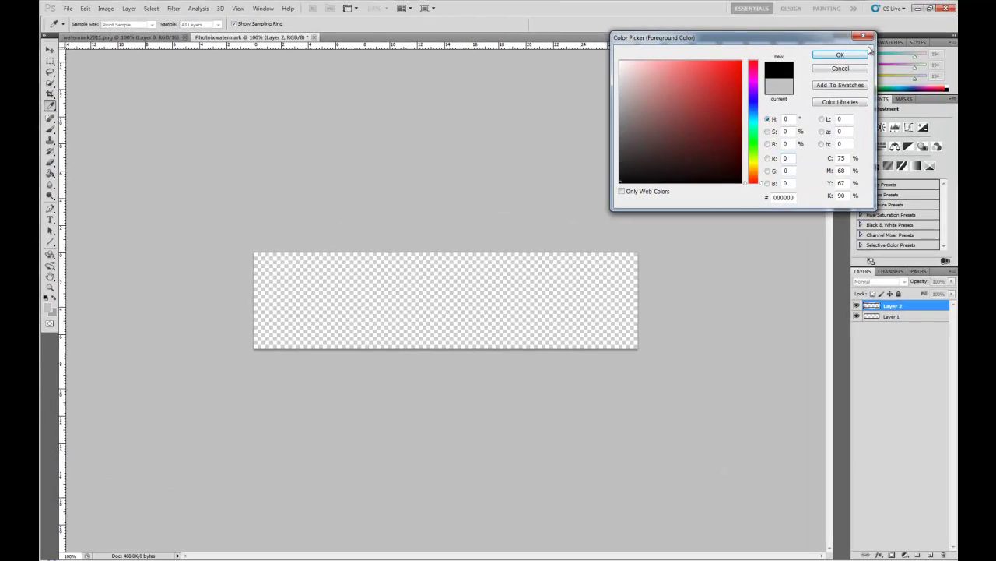
click(840, 55)
click(439, 304)
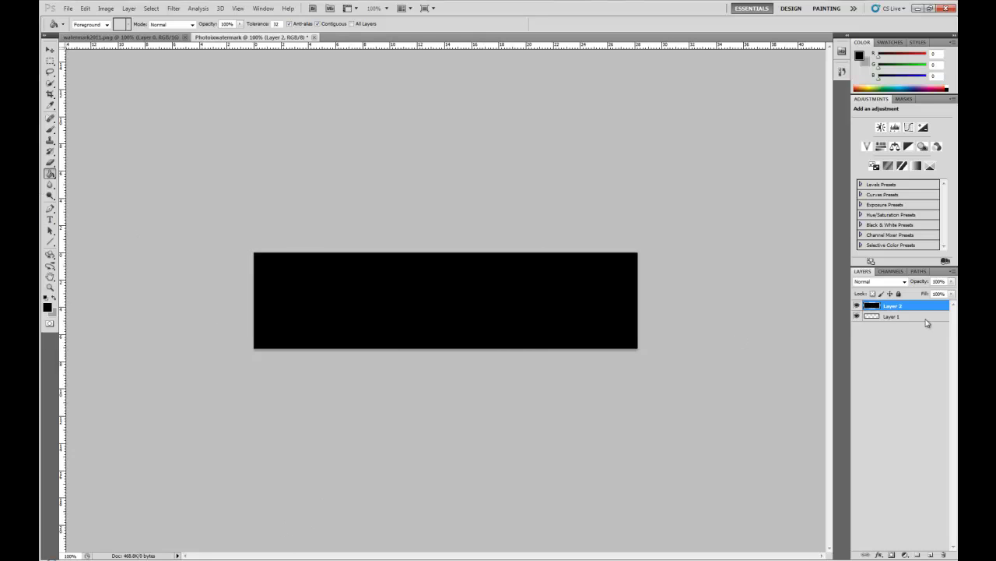
Step: Move the black layer beneath Layer 1 and rename it 'colour'
drag(908, 305, 911, 323)
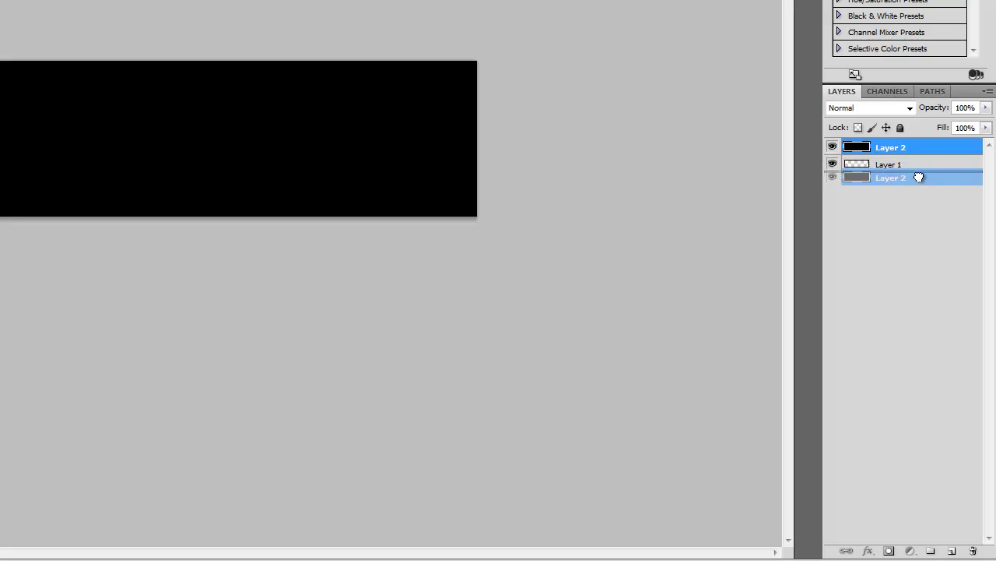
drag(919, 178, 918, 179)
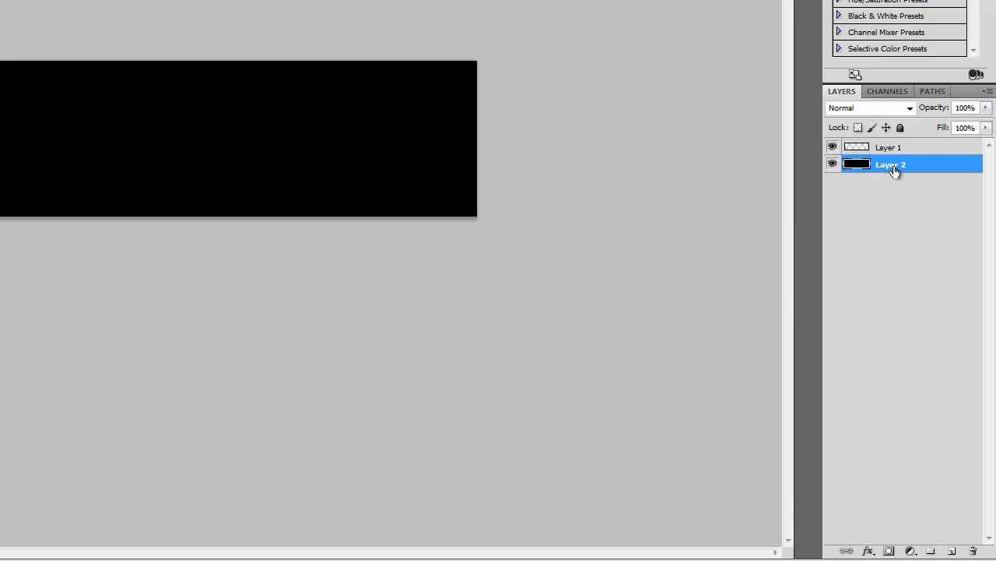
double_click(899, 167)
text(colour)
key(Return)
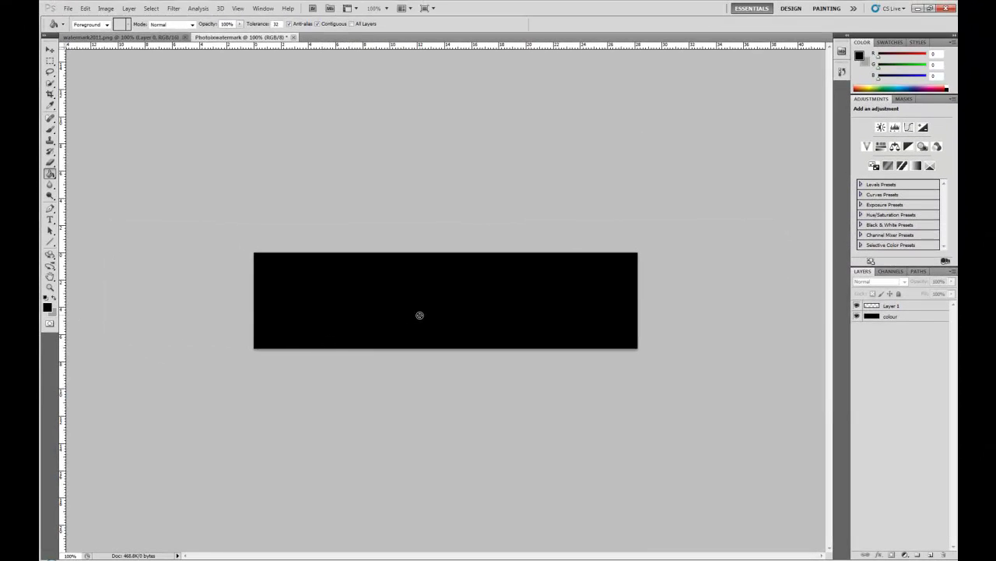
Step: On Layer 1, add 'Photoix' in light grey (c3c3c3) italic Verdana 36 pt, positioned top centre
click(895, 306)
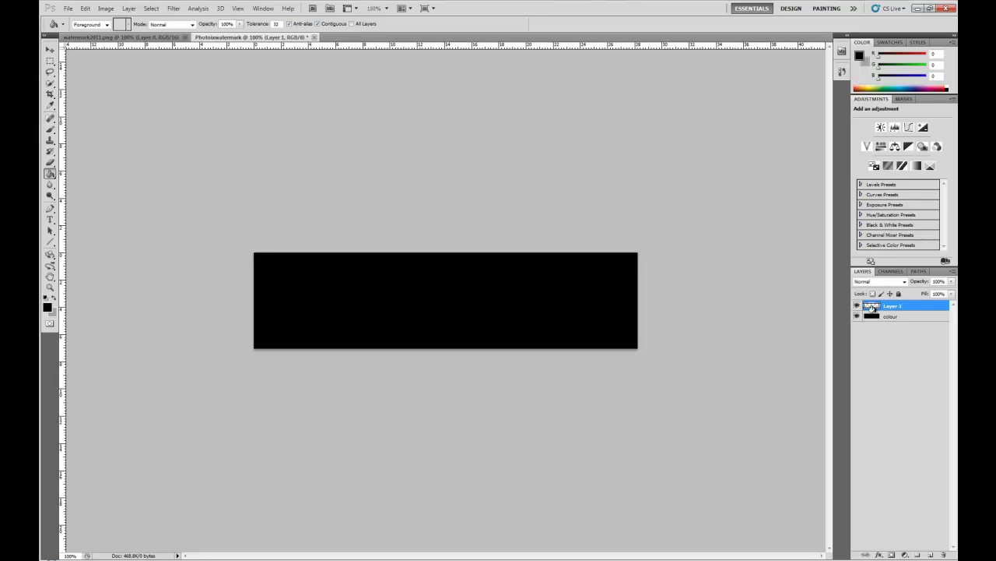
click(50, 220)
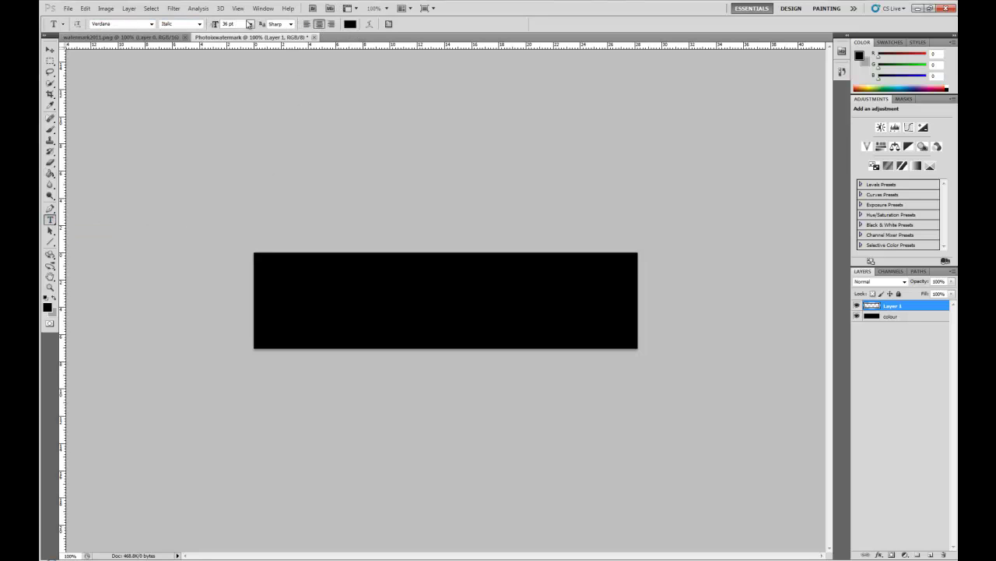
click(350, 24)
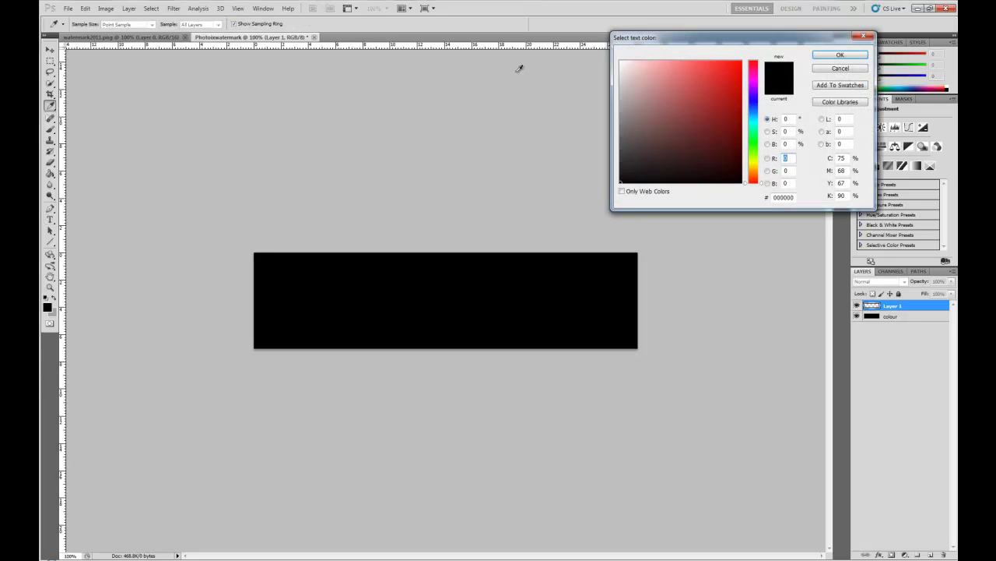
mouse_move(652, 138)
mouse_down()
mouse_move(616, 105)
mouse_move(620, 89)
mouse_up()
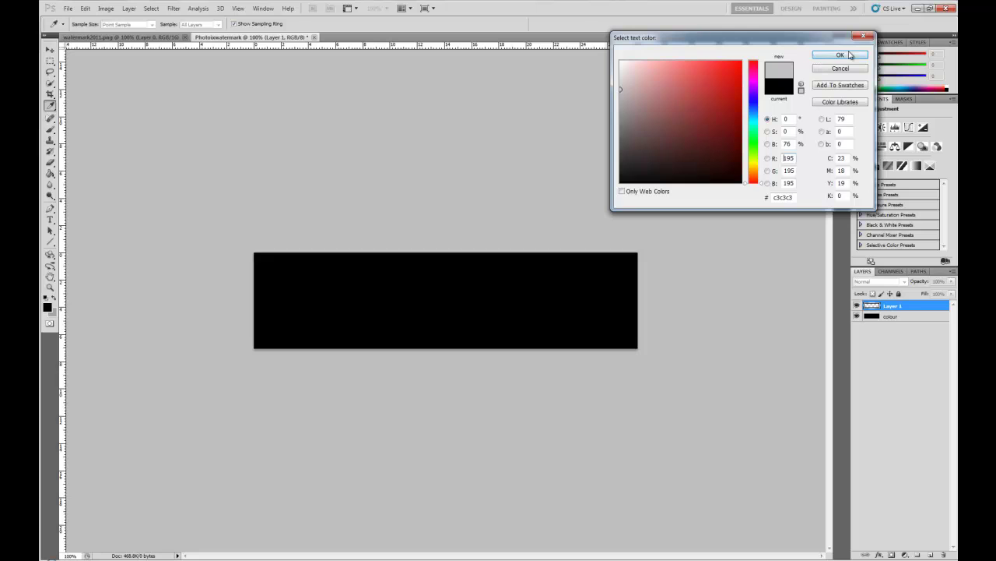
click(841, 55)
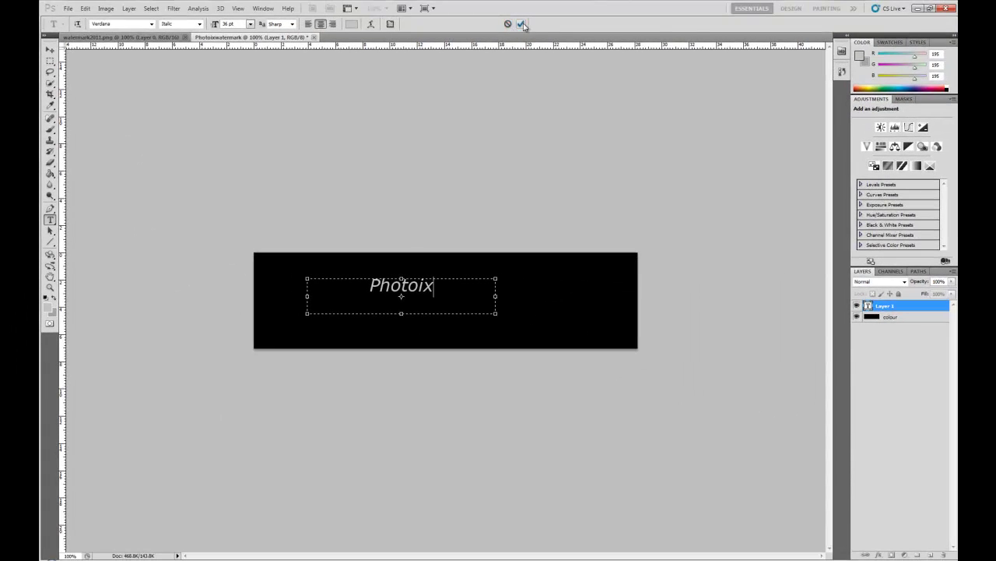
click(522, 24)
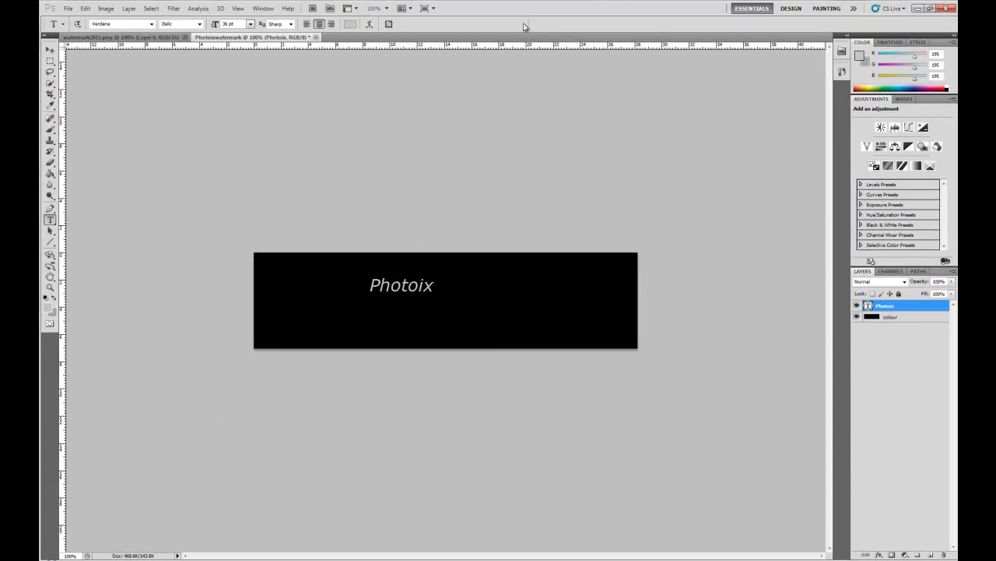
click(50, 49)
drag(404, 291, 439, 278)
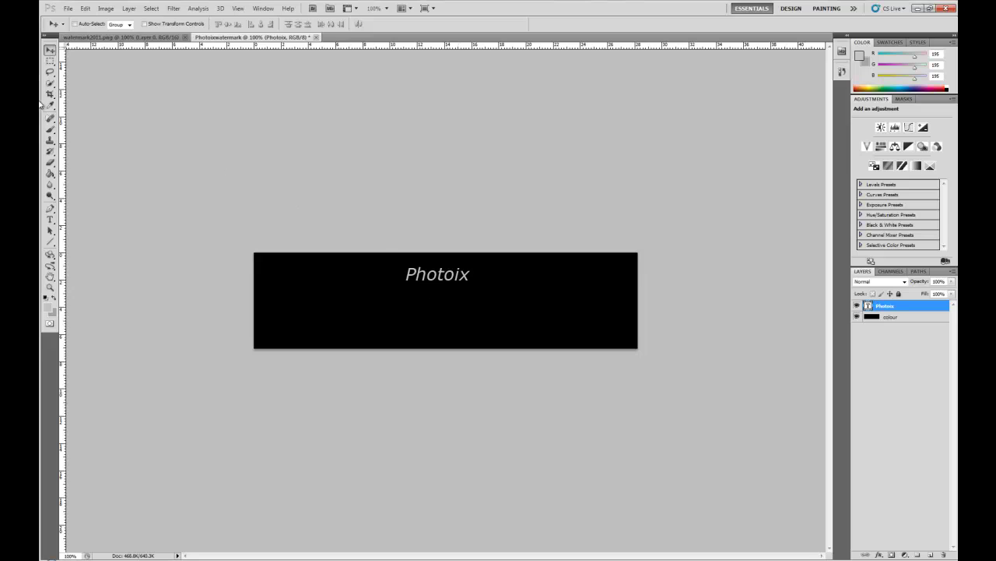
Step: Add '2011' in the same grey italic text and centre it below Photoix
click(51, 219)
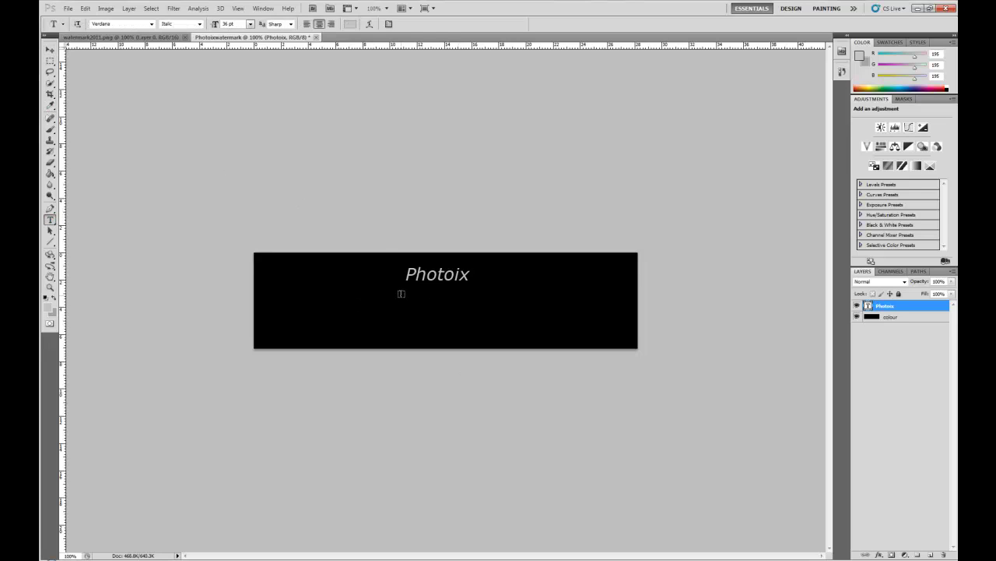
drag(396, 294, 494, 316)
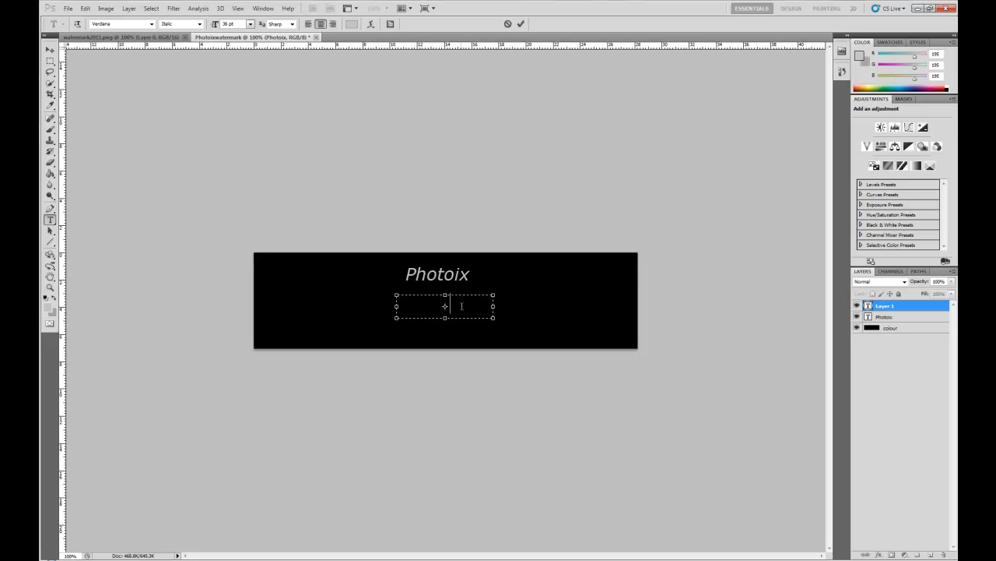
text(2011)
click(521, 23)
click(50, 49)
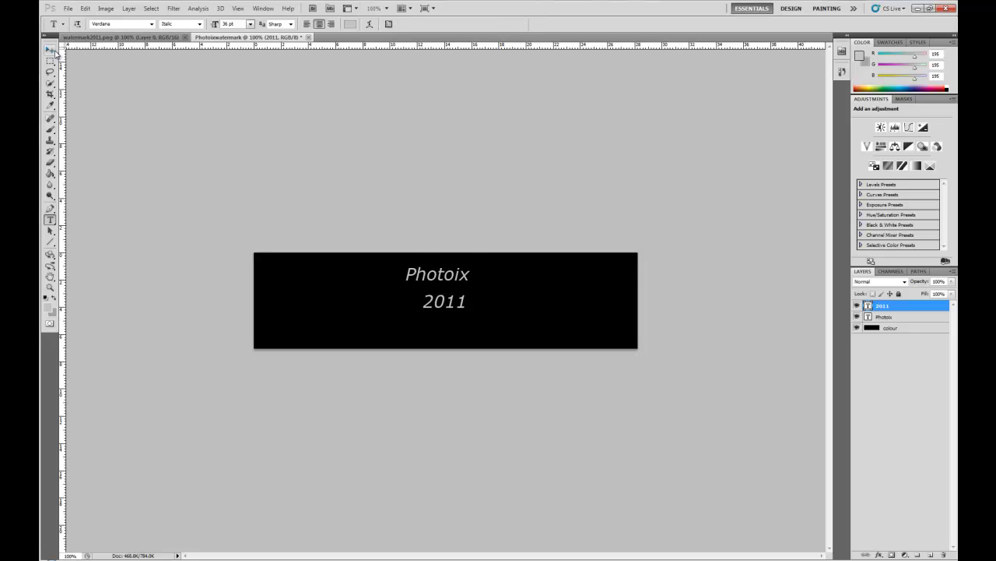
drag(447, 304, 435, 304)
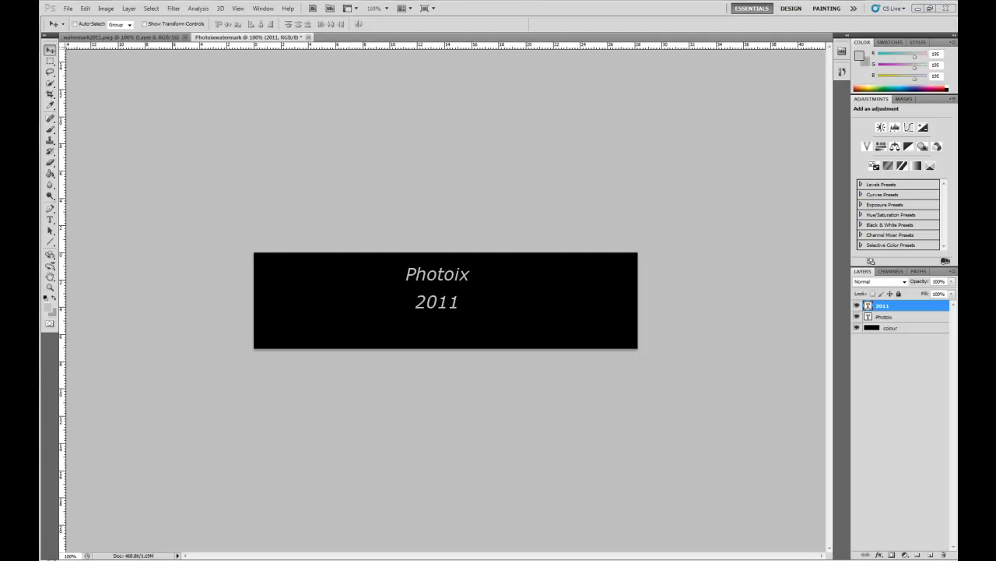
Step: Bring up the watermarked pier photo preview, then close Windows Photo Viewer
click(265, 559)
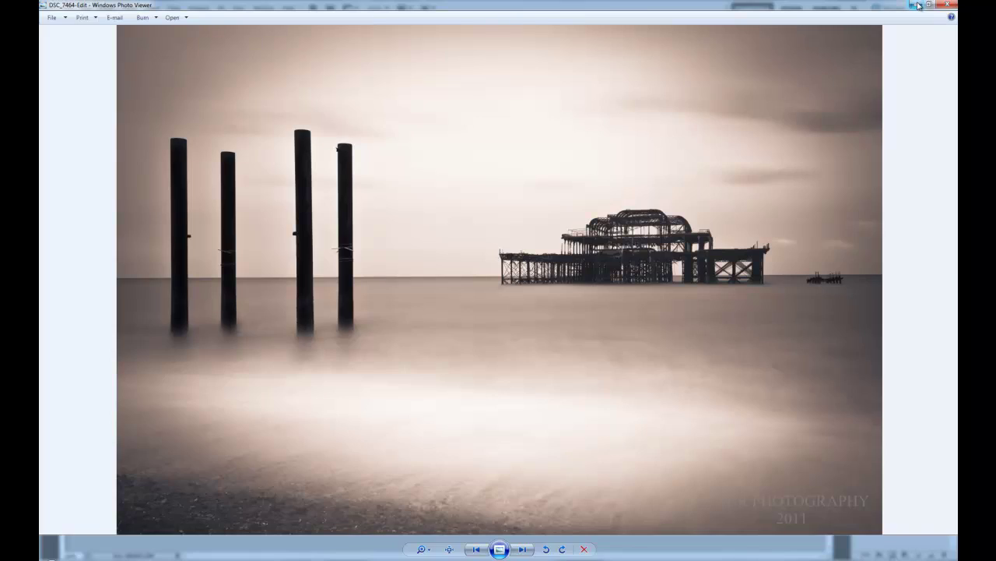
click(917, 8)
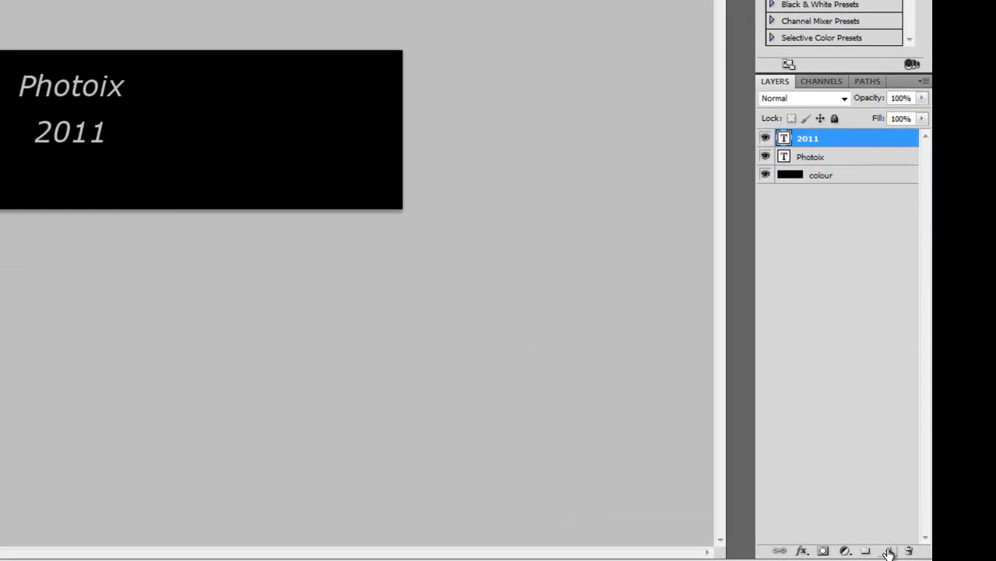
Step: Draw a centred horizontal divider line between Photoix and 2011, then nudge 2011 up beneath it
click(888, 552)
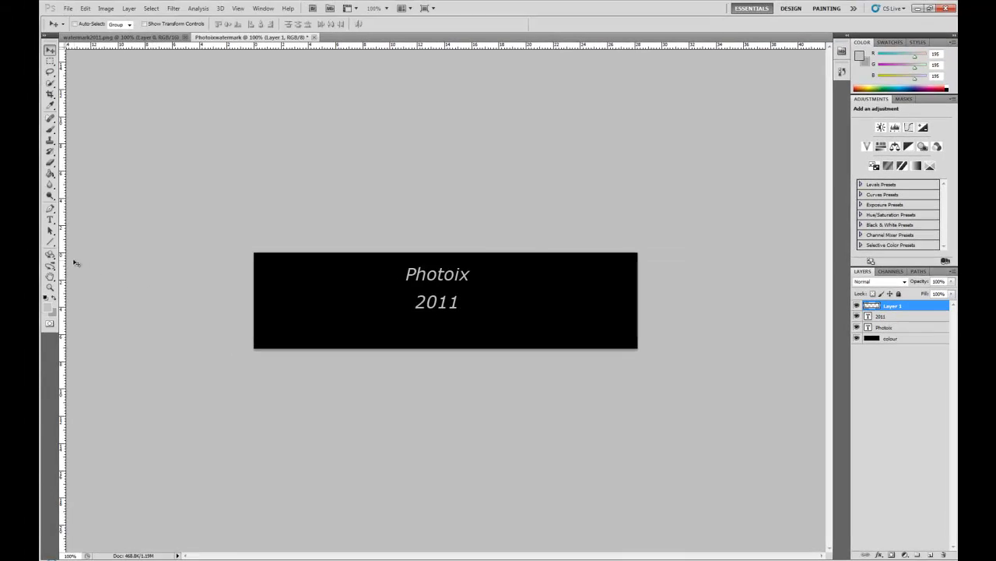
click(50, 243)
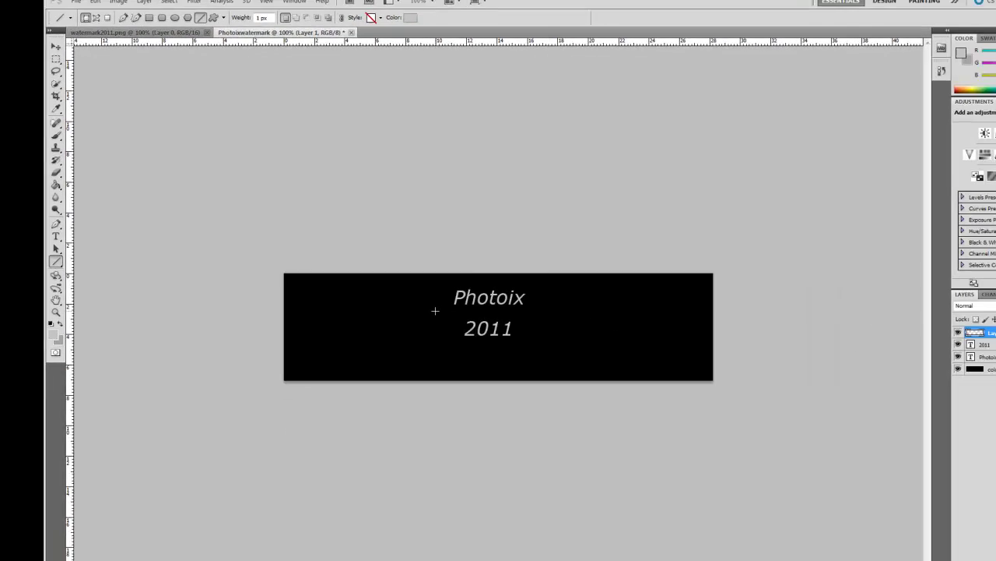
drag(645, 422, 706, 423)
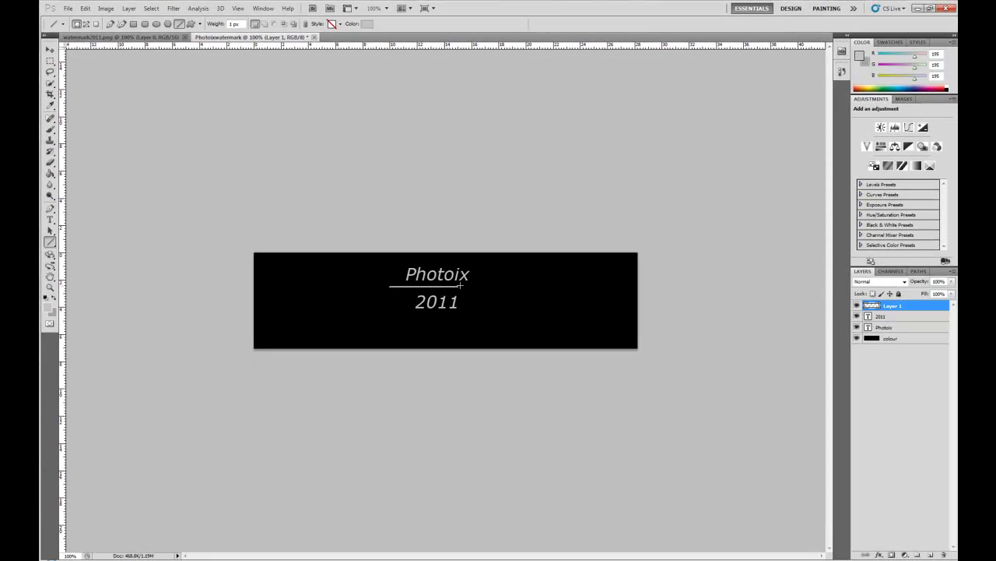
drag(505, 286, 505, 287)
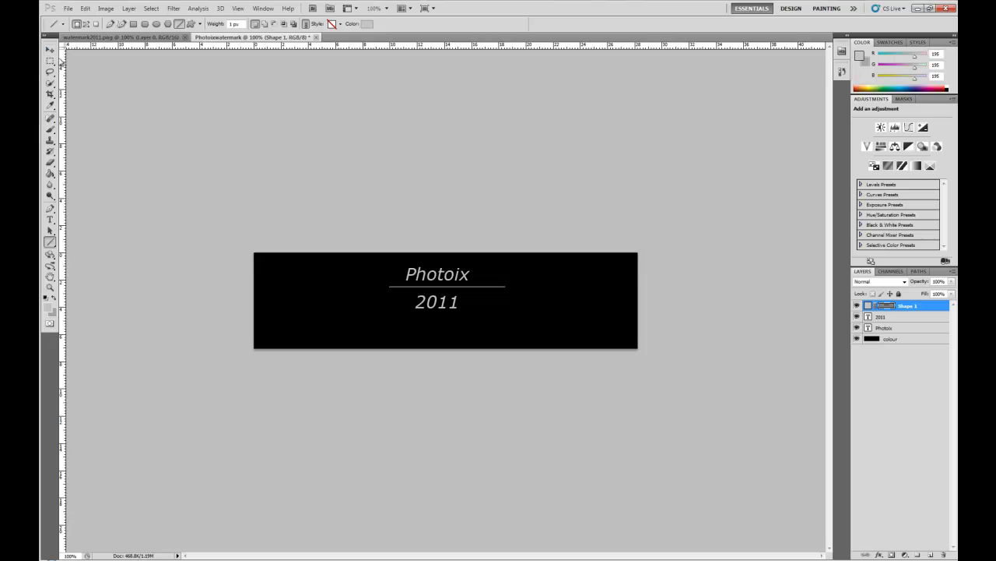
click(51, 50)
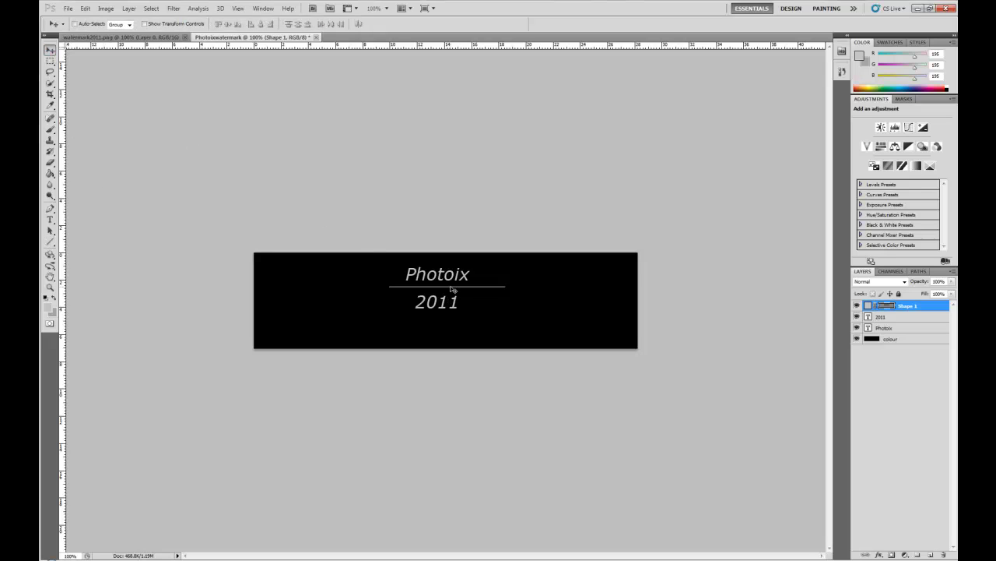
drag(452, 289, 446, 289)
click(889, 318)
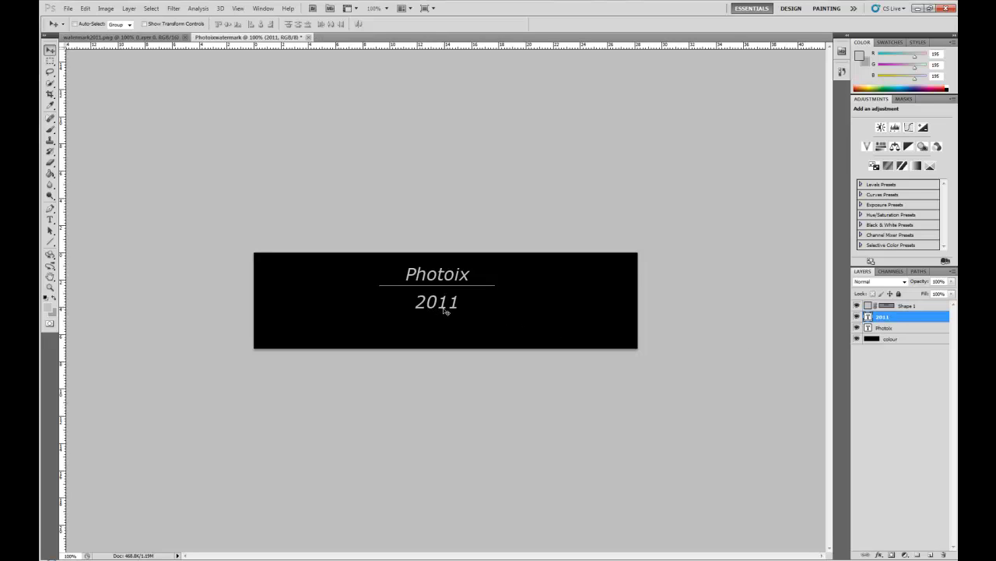
drag(445, 310, 442, 308)
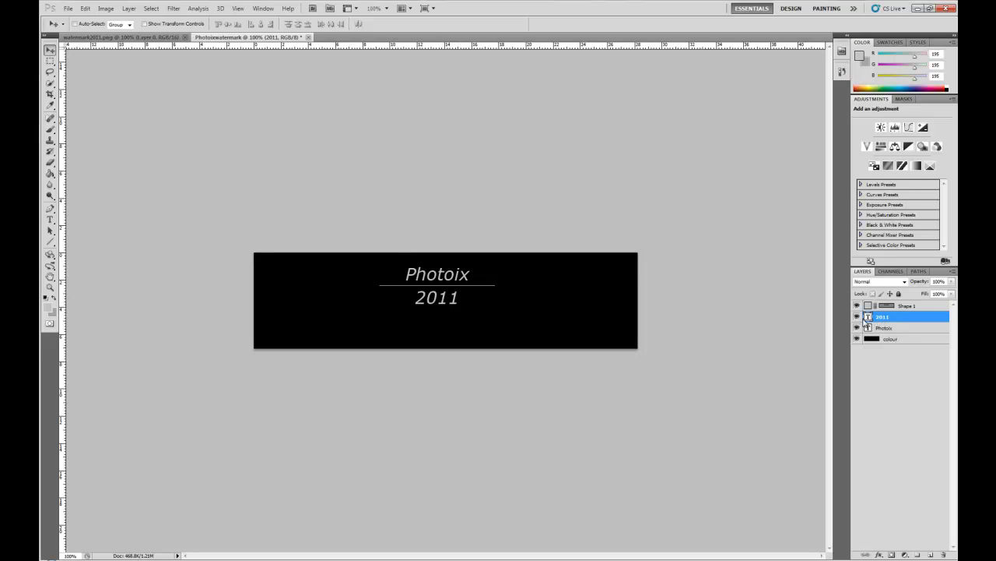
Step: Change the 2011 text's font size to 24 pt
click(50, 219)
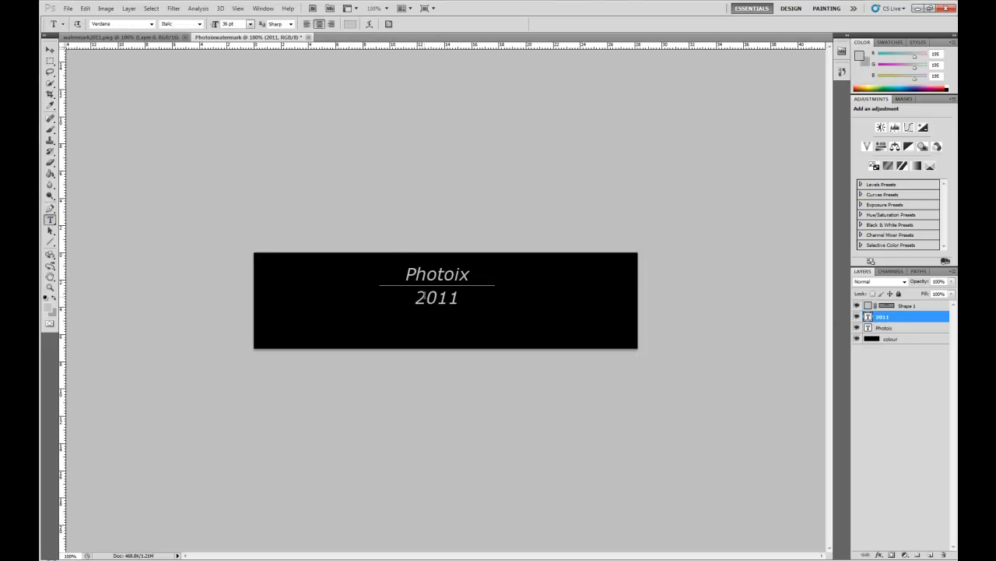
click(437, 300)
double_click(465, 298)
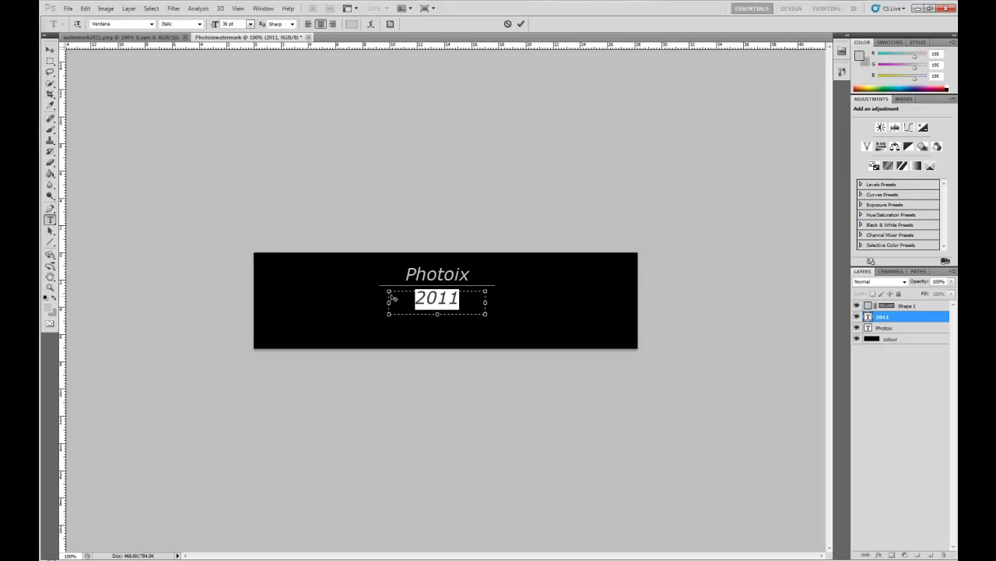
click(250, 23)
click(246, 134)
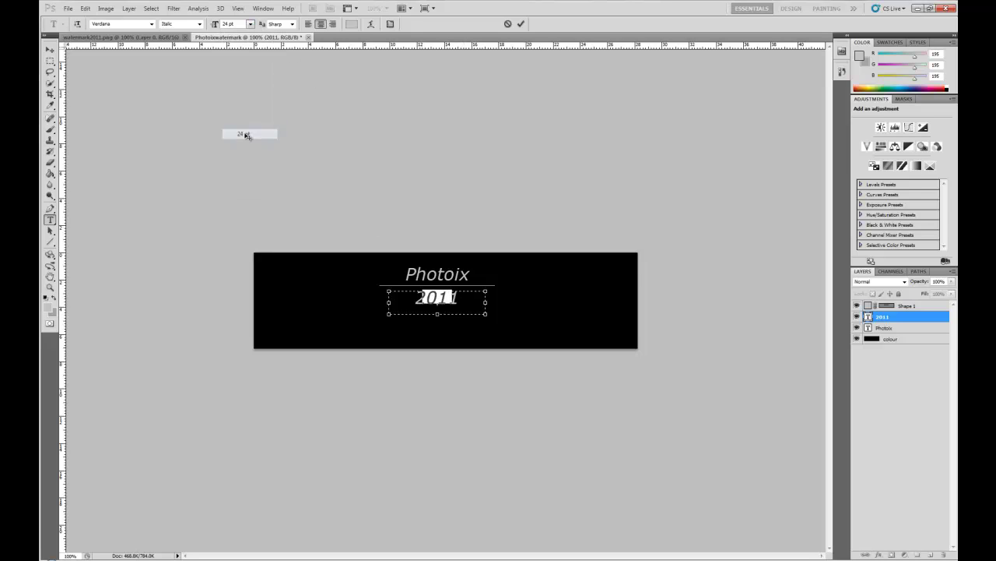
click(520, 25)
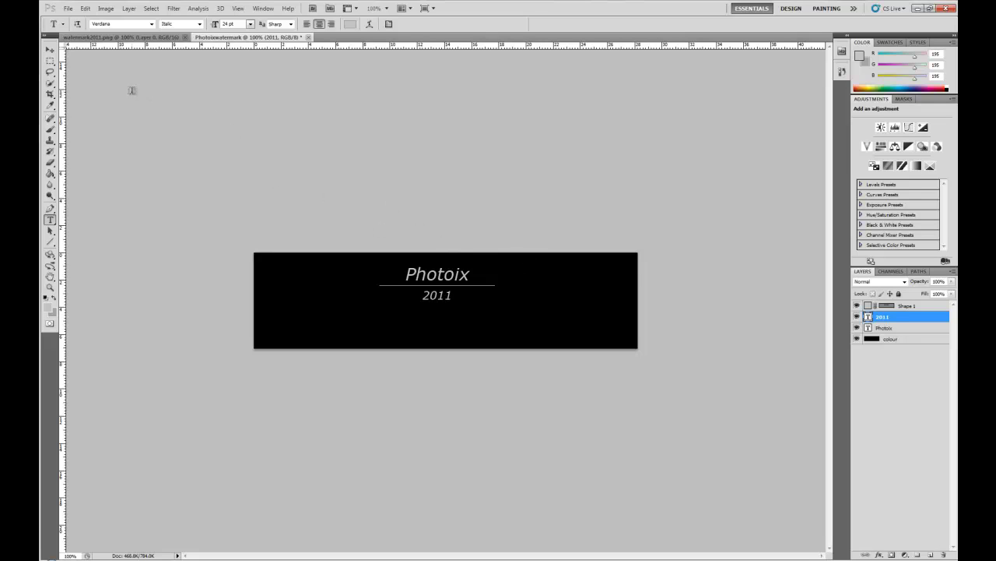
Step: Crop the canvas to a tight box around Photoix, the divider line and 2011
click(50, 93)
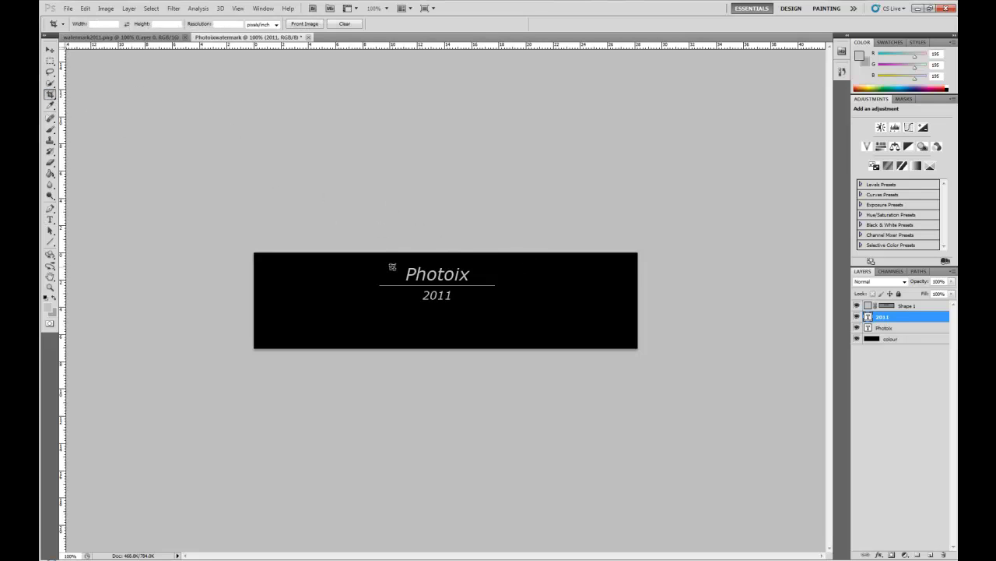
drag(364, 257, 511, 310)
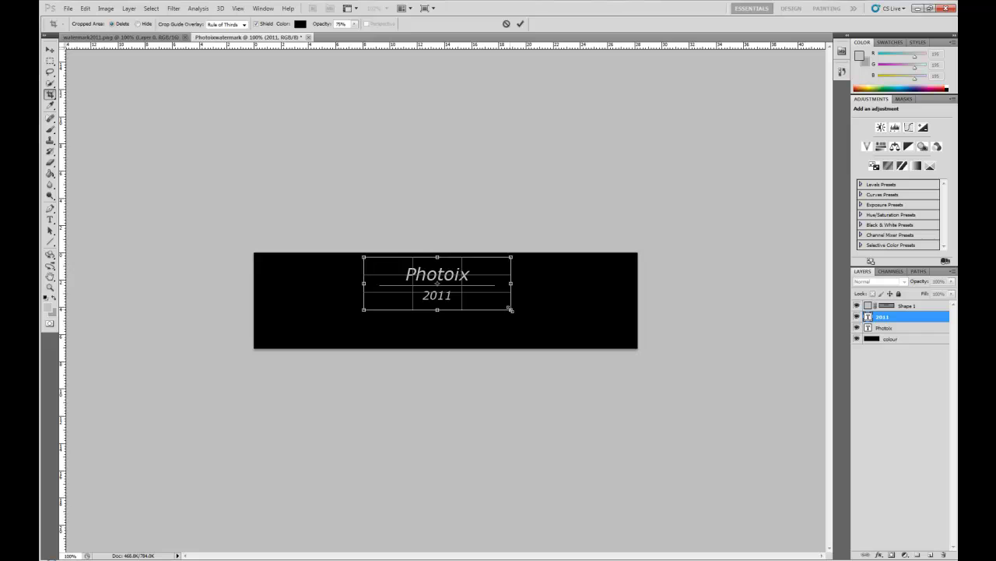
click(520, 23)
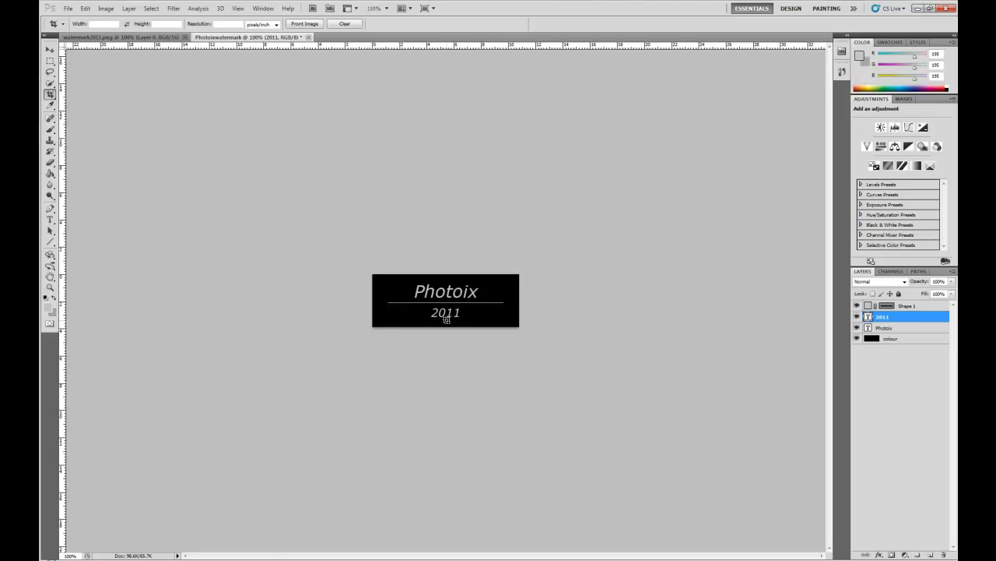
Step: Delete the black 'colour' layer, confirming with Yes, leaving the lettering on transparency
click(896, 340)
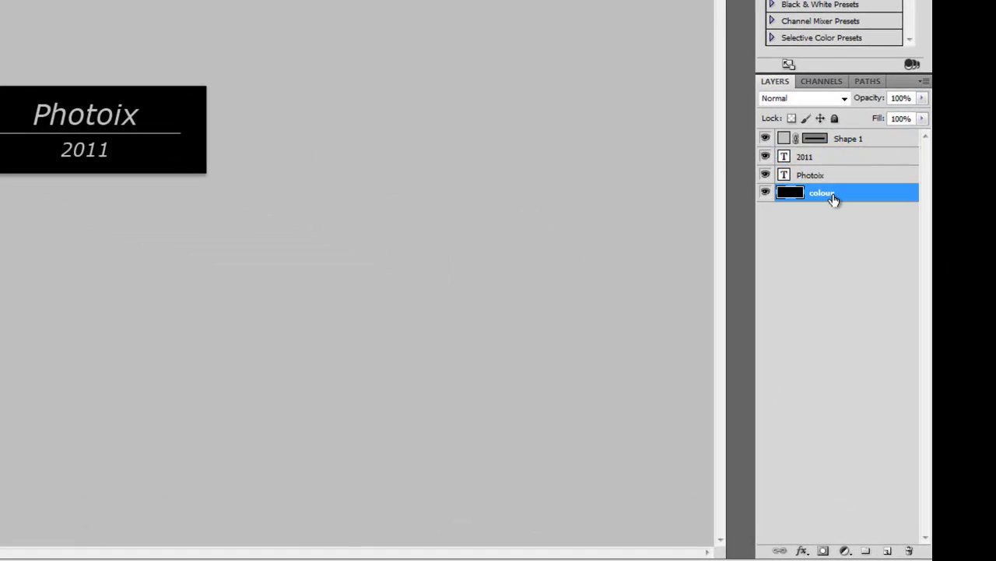
click(908, 550)
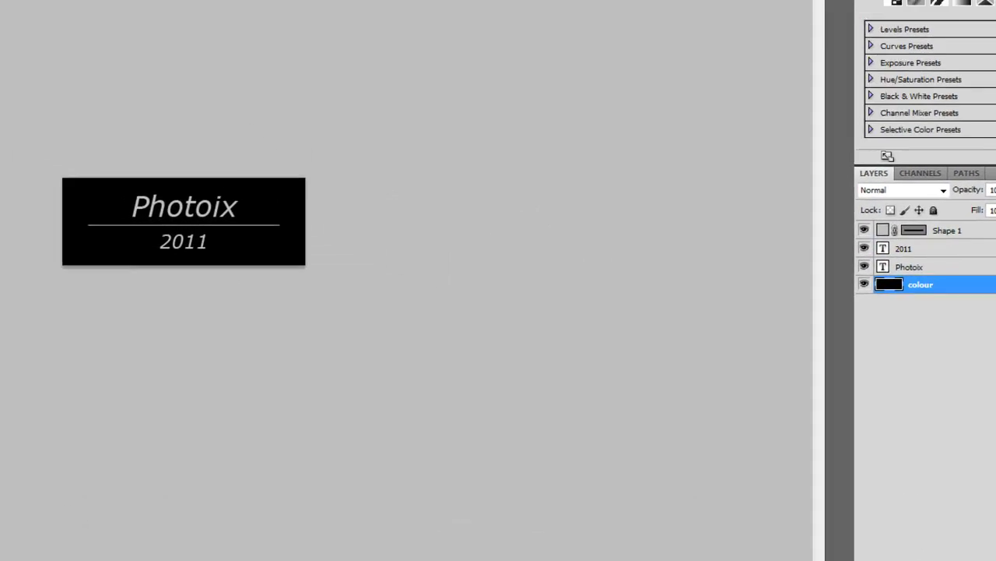
click(421, 271)
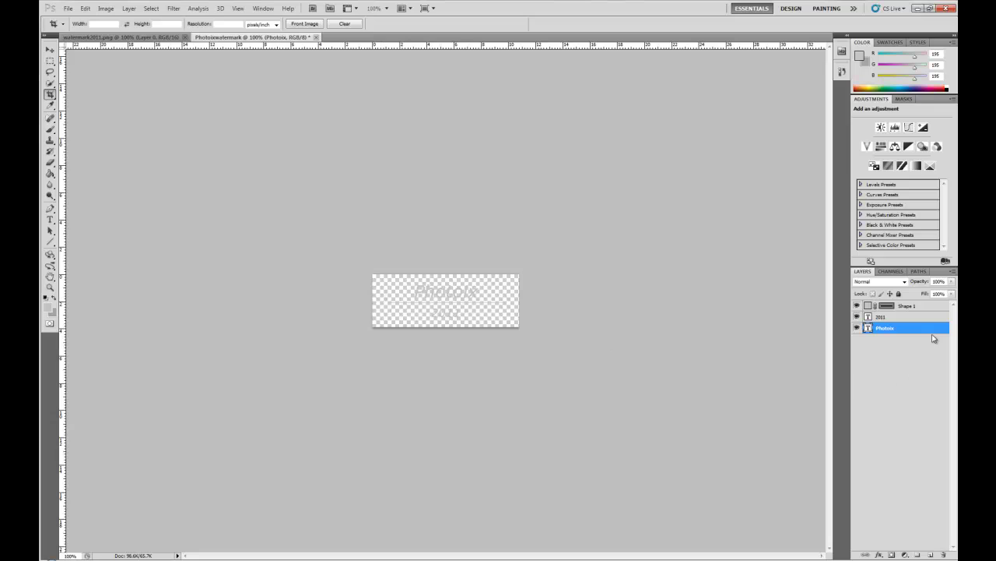
Step: Merge Visible on Shape 1 to flatten the divider line, Photoix and 2011 layers into one
right_click(902, 308)
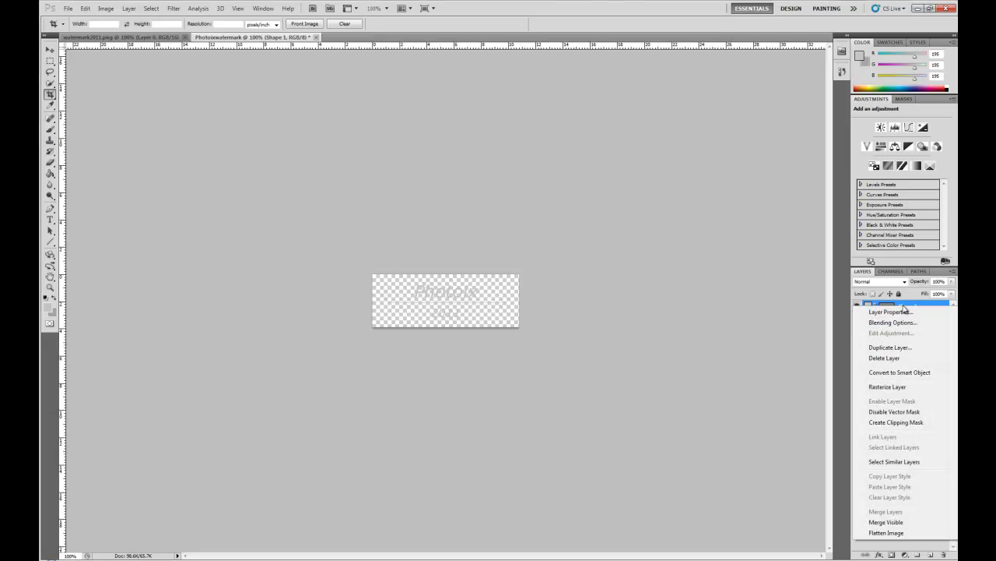
click(902, 523)
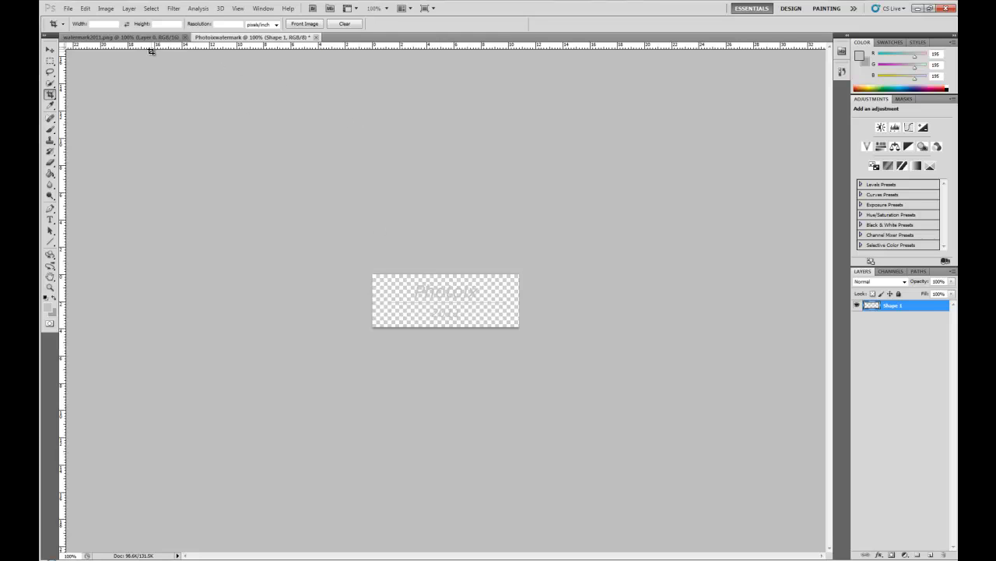
Step: Save the watermark as Photoixwatermark.png in PNG format with no interlacing
click(68, 9)
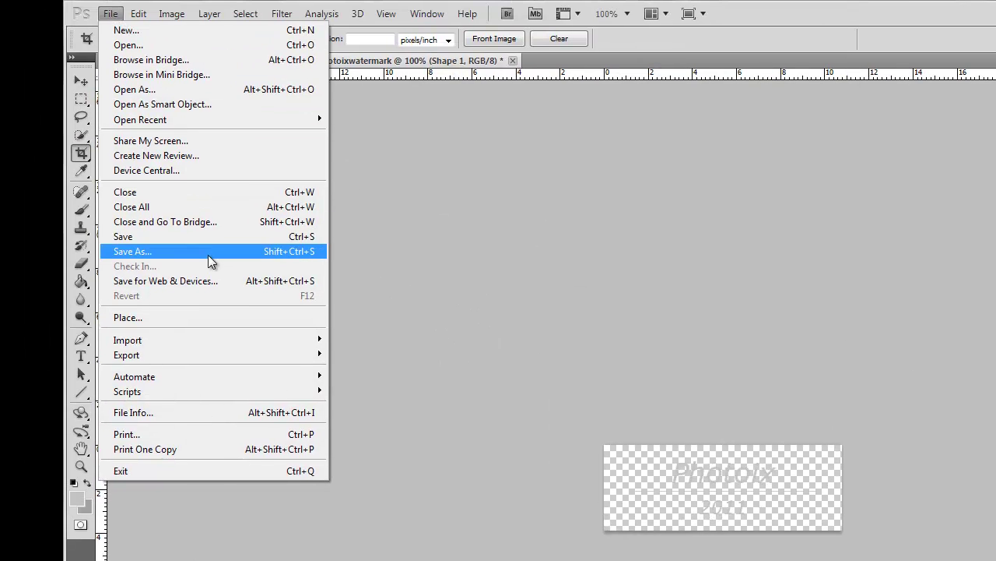
click(119, 234)
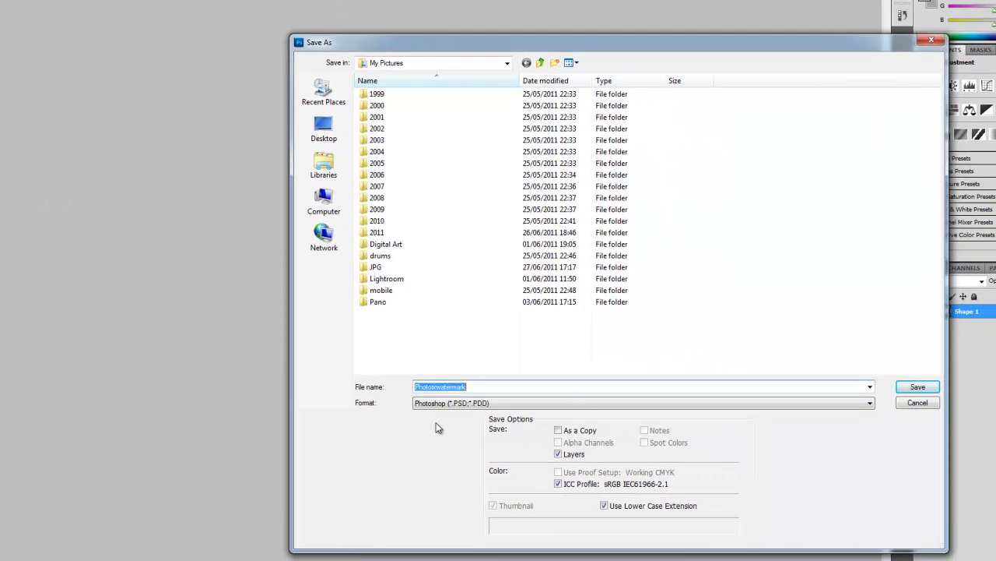
click(478, 405)
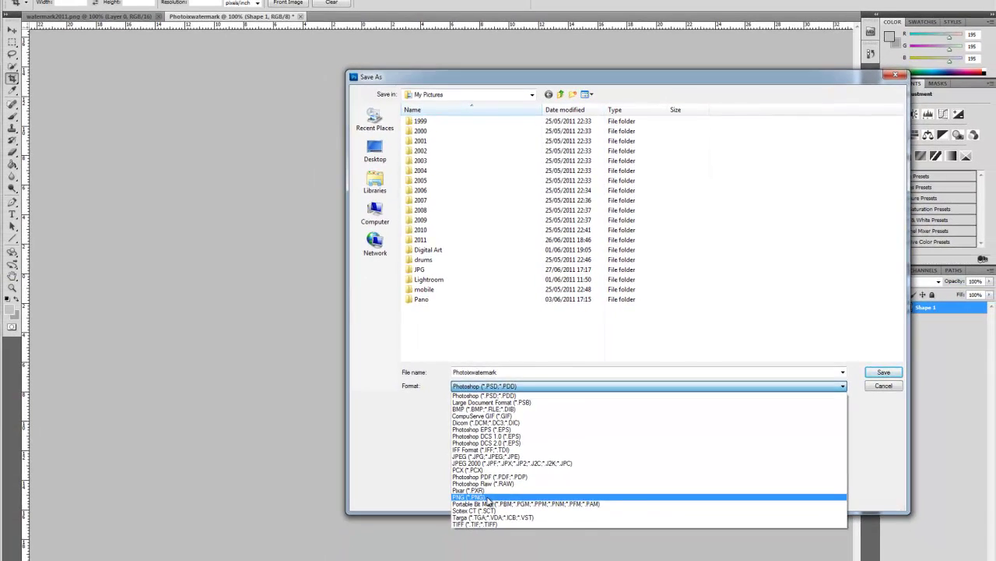
click(455, 534)
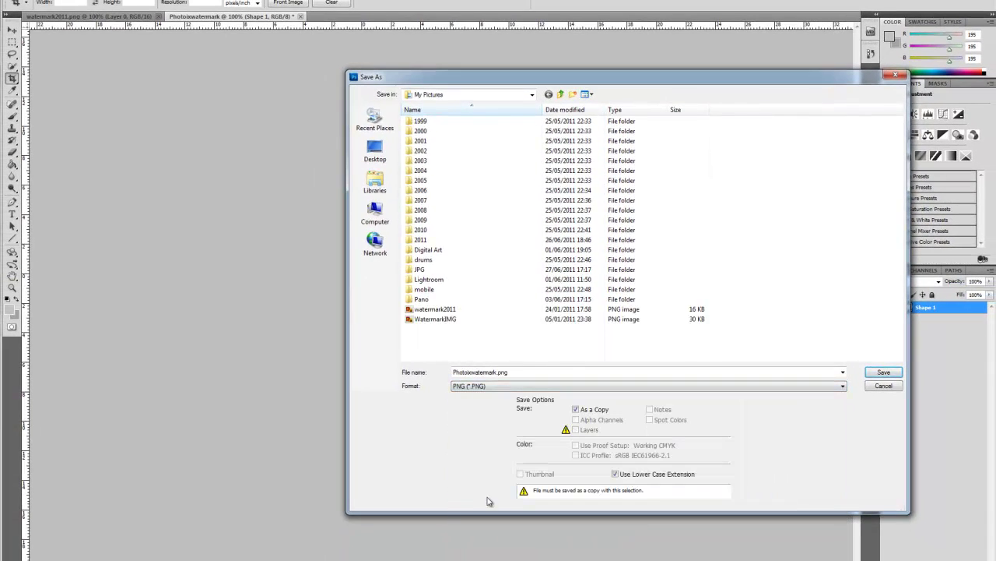
click(457, 373)
click(884, 374)
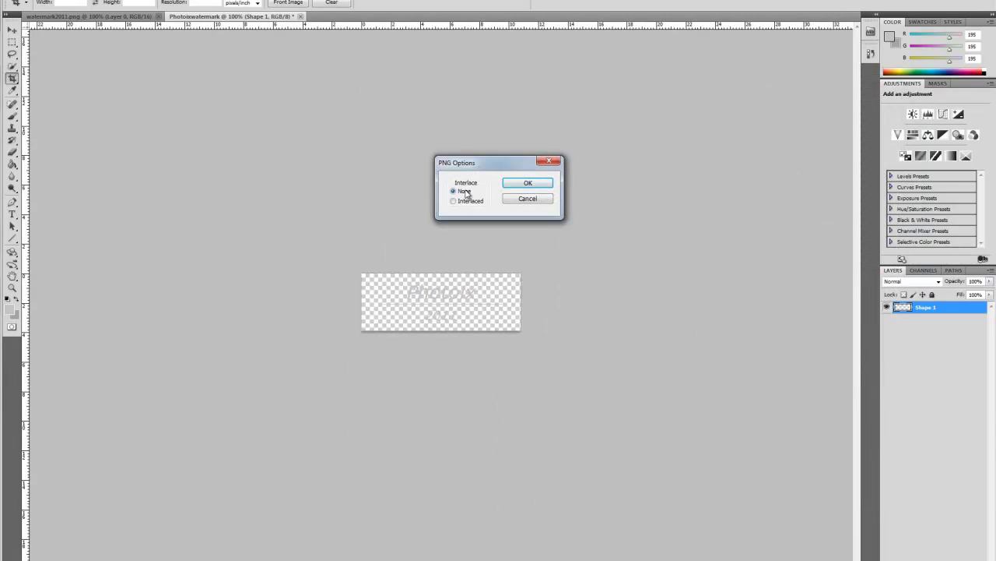
click(523, 184)
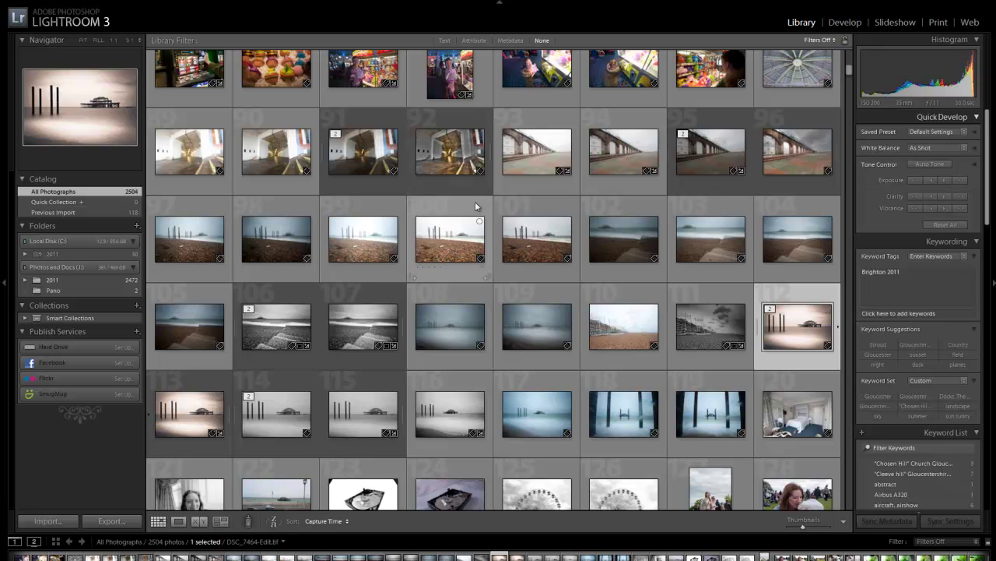
Step: Exit full screen and open Edit > Edit Watermarks to show the Watermark Editor
mouse_move(358, 174)
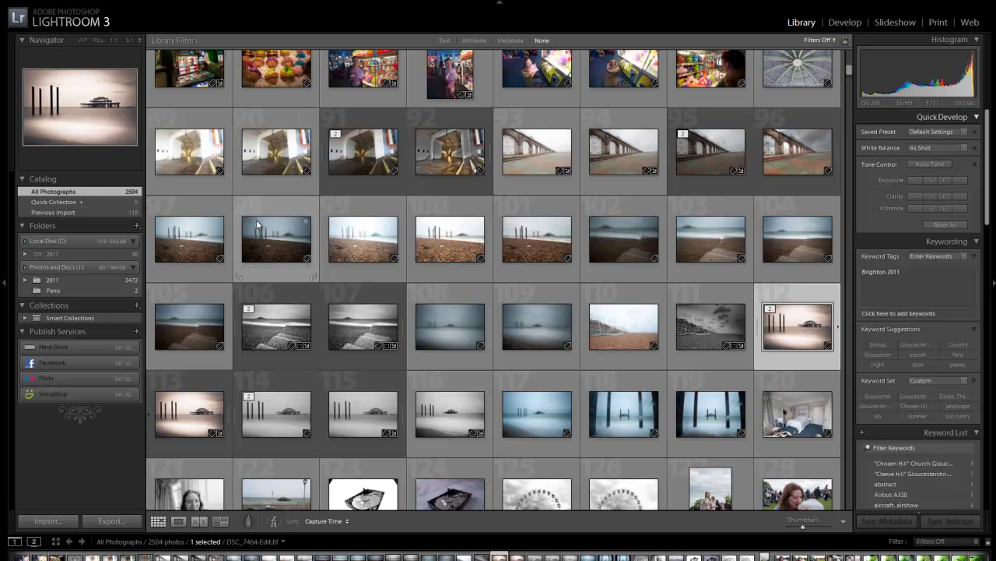
mouse_move(258, 225)
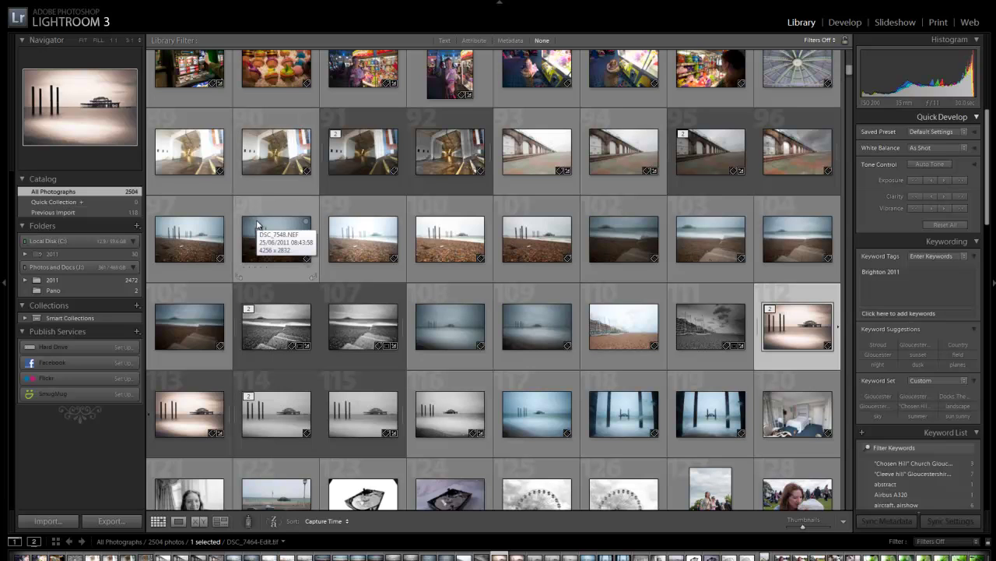
key(f)
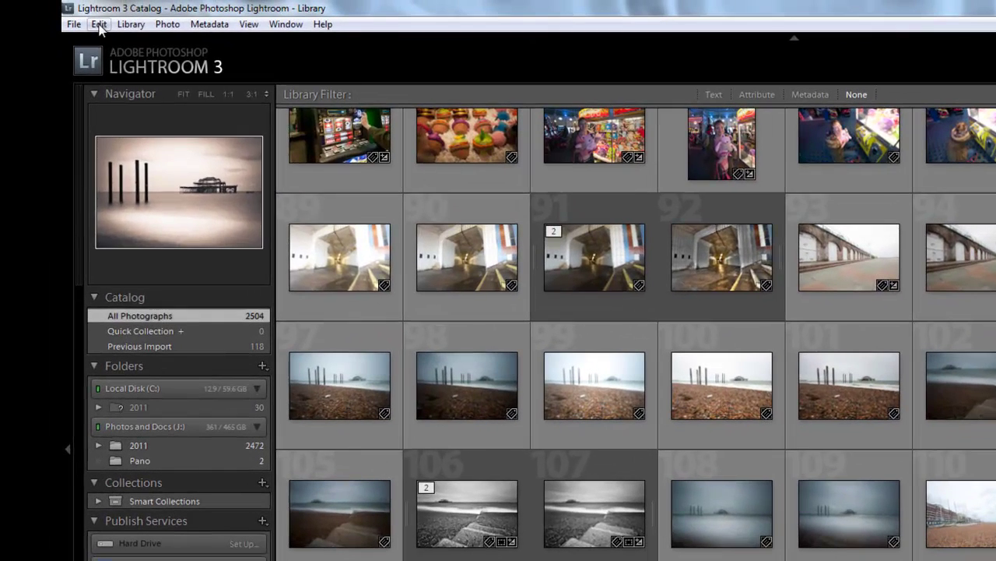
click(100, 26)
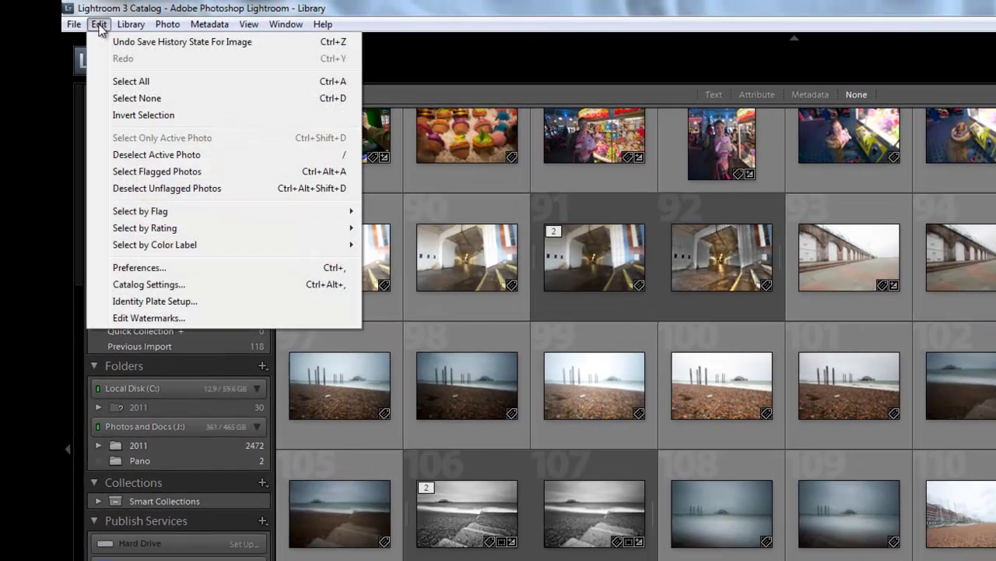
click(156, 317)
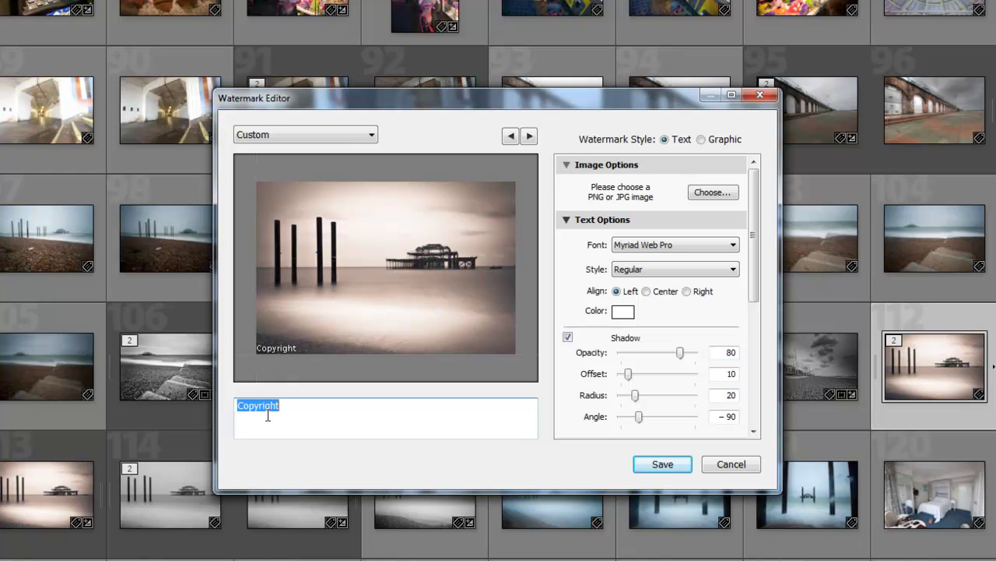
Step: Switch the watermark style to Graphic and load Photoixwatermark.png as its image
click(702, 140)
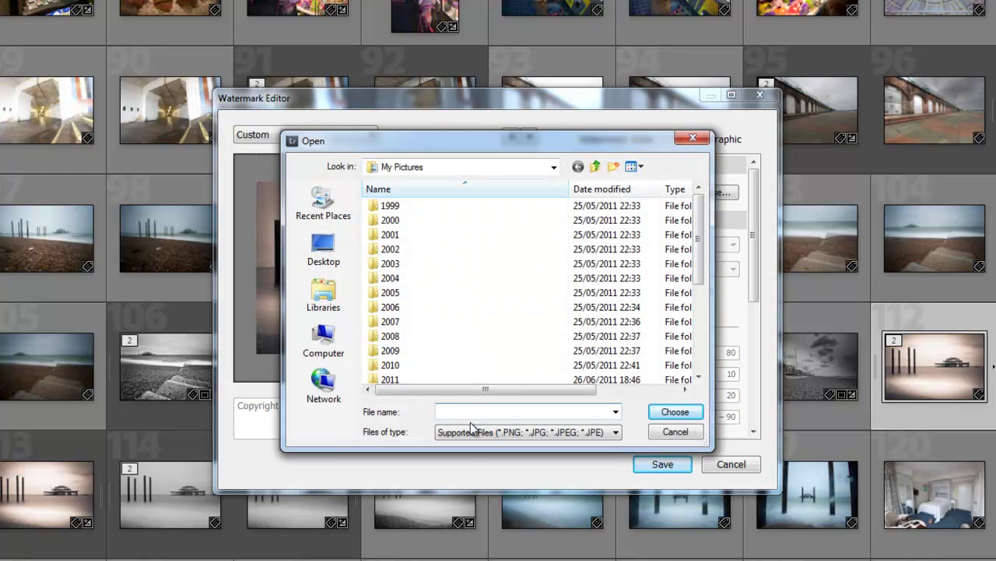
drag(699, 242, 699, 350)
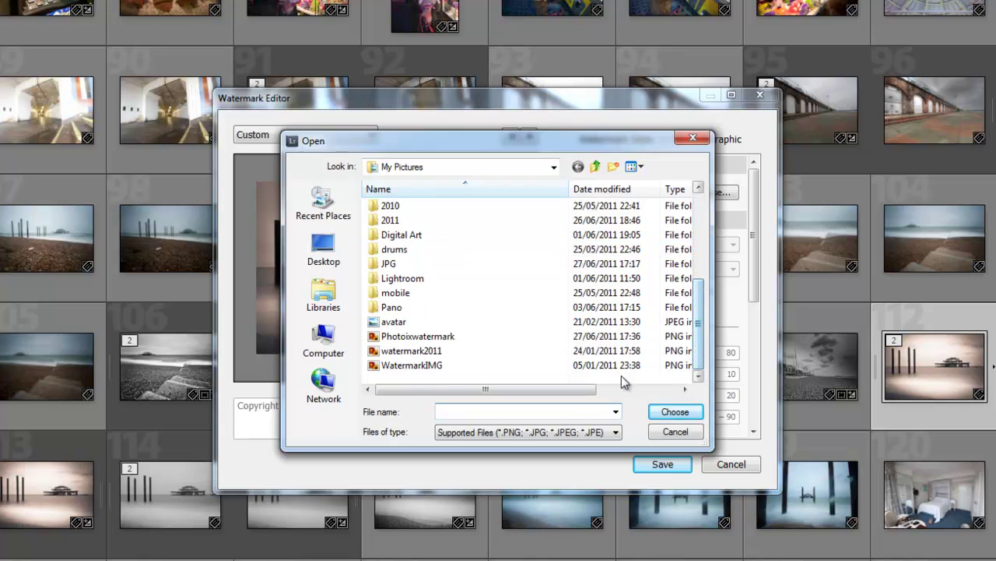
click(383, 338)
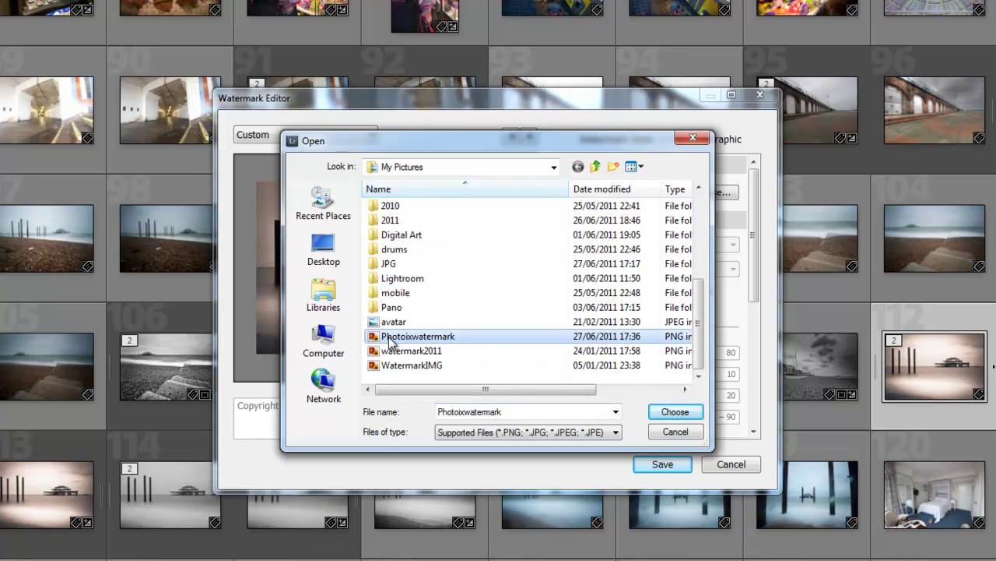
click(674, 413)
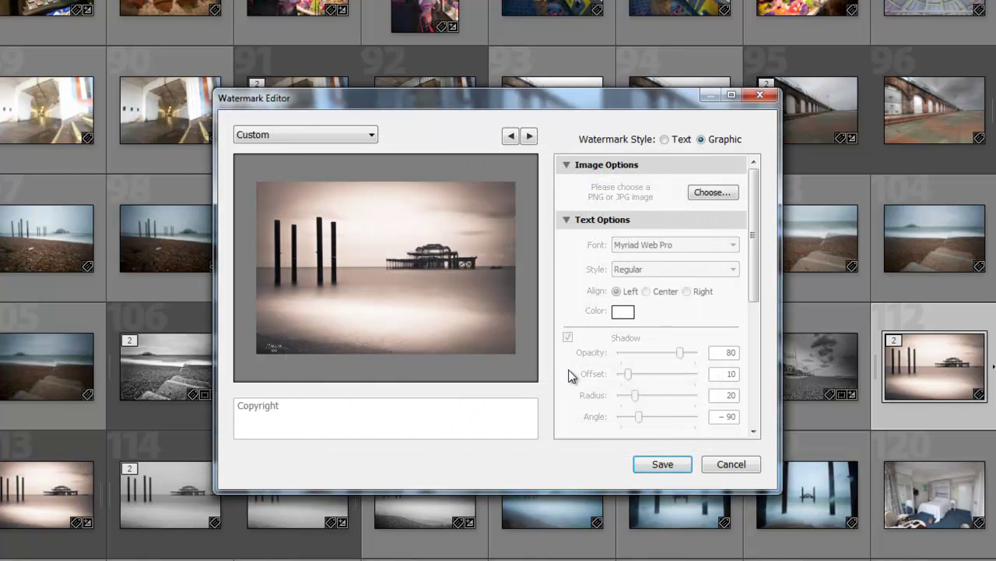
Step: Try different proportional sizes for the watermark, from larger down to about 19
mouse_move(293, 346)
drag(753, 236, 756, 320)
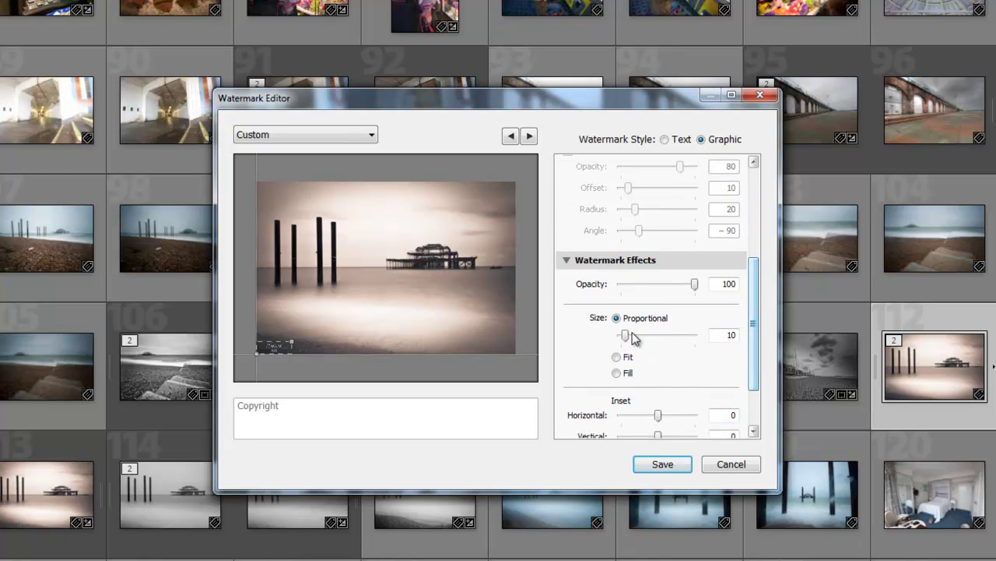
drag(626, 337, 656, 335)
mouse_move(393, 309)
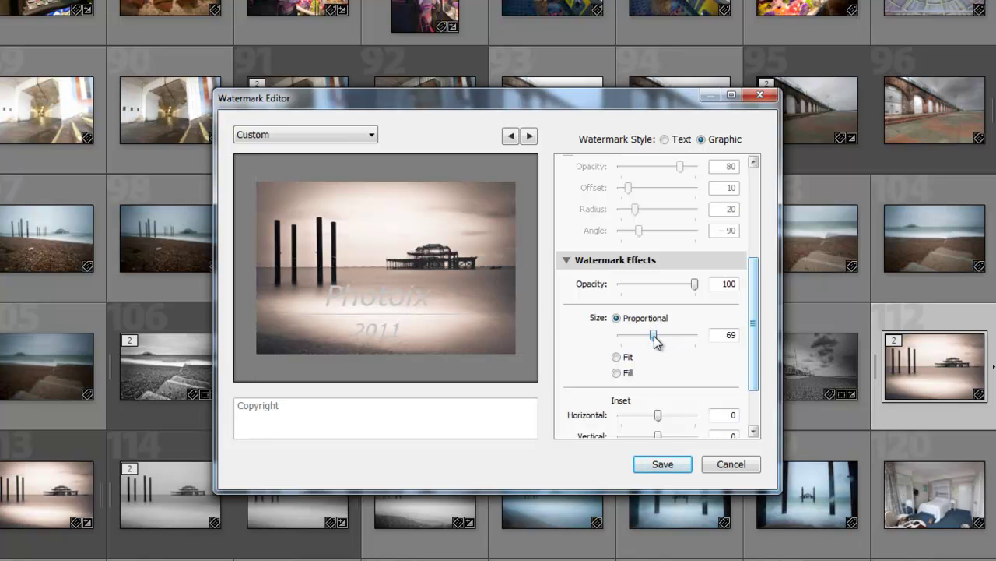
mouse_move(655, 336)
mouse_down()
mouse_move(644, 336)
mouse_move(663, 335)
mouse_move(640, 344)
mouse_up()
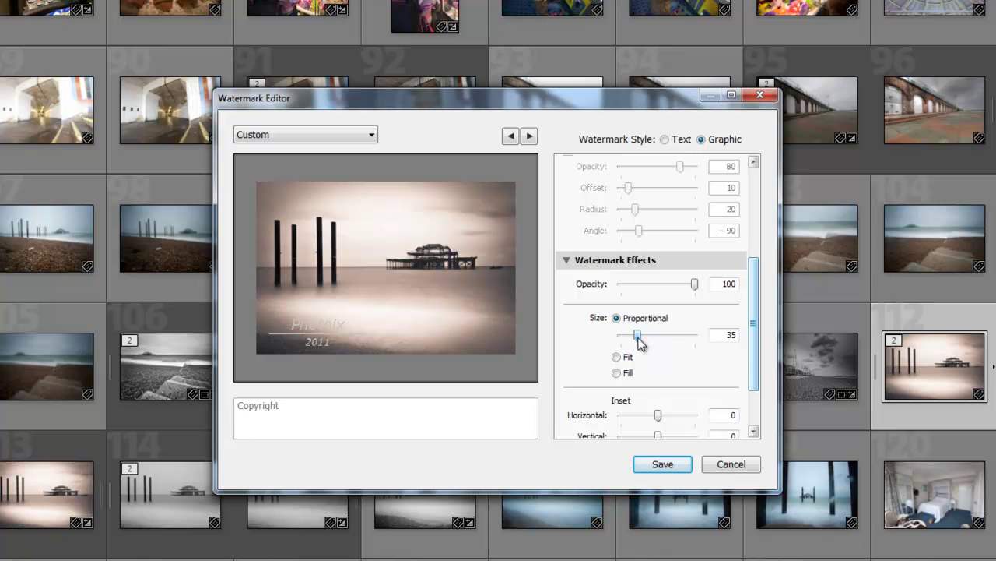
drag(638, 341, 661, 346)
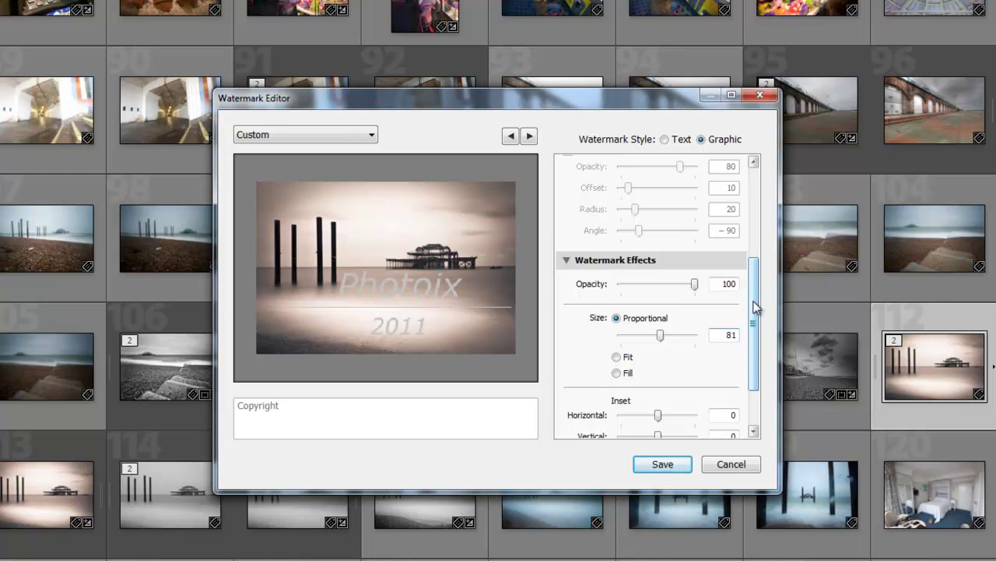
Step: Lower the watermark's opacity and set its proportional size to 22
drag(756, 308, 752, 222)
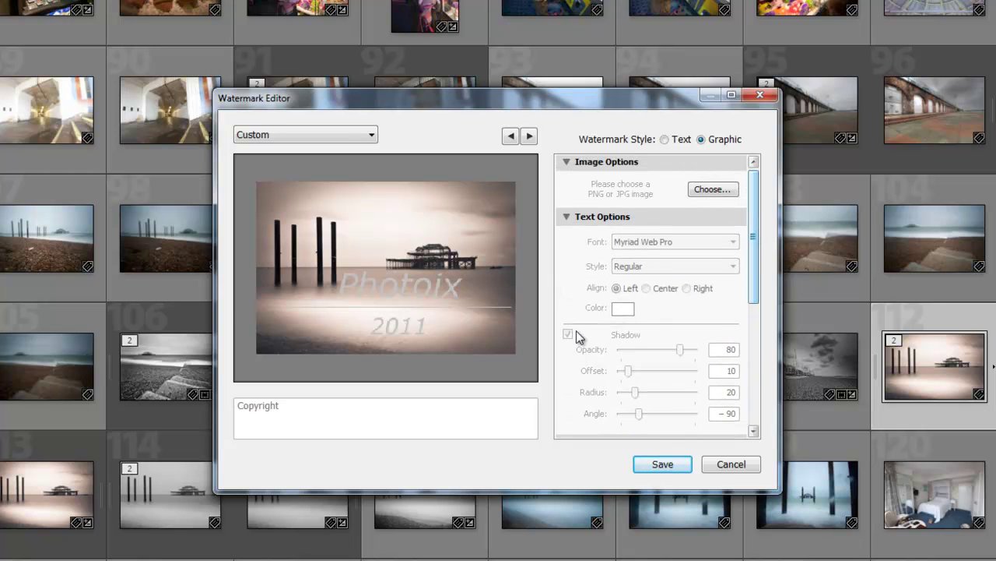
scroll(740, 335, down, 5)
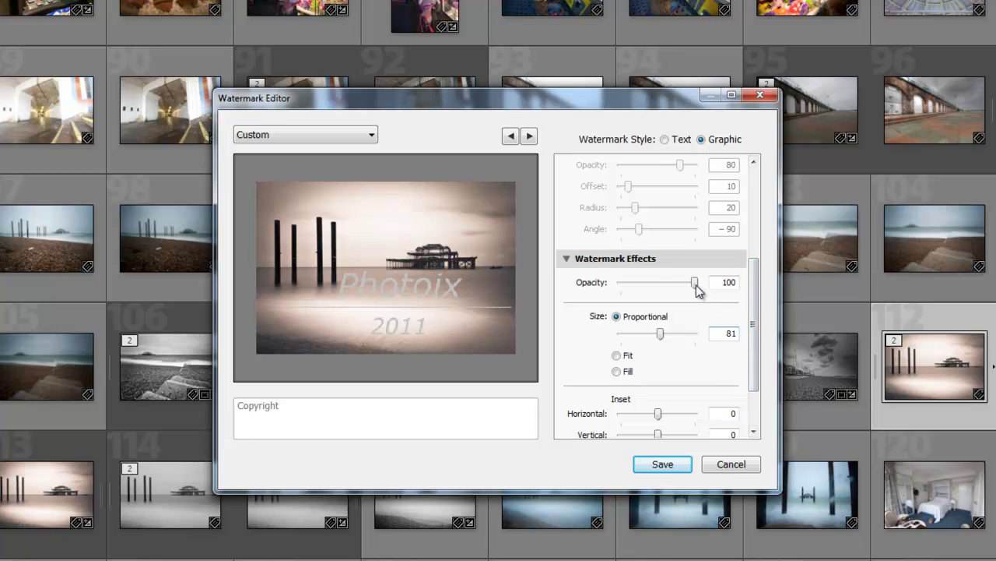
mouse_move(695, 284)
mouse_down()
mouse_move(622, 285)
mouse_move(691, 285)
mouse_up()
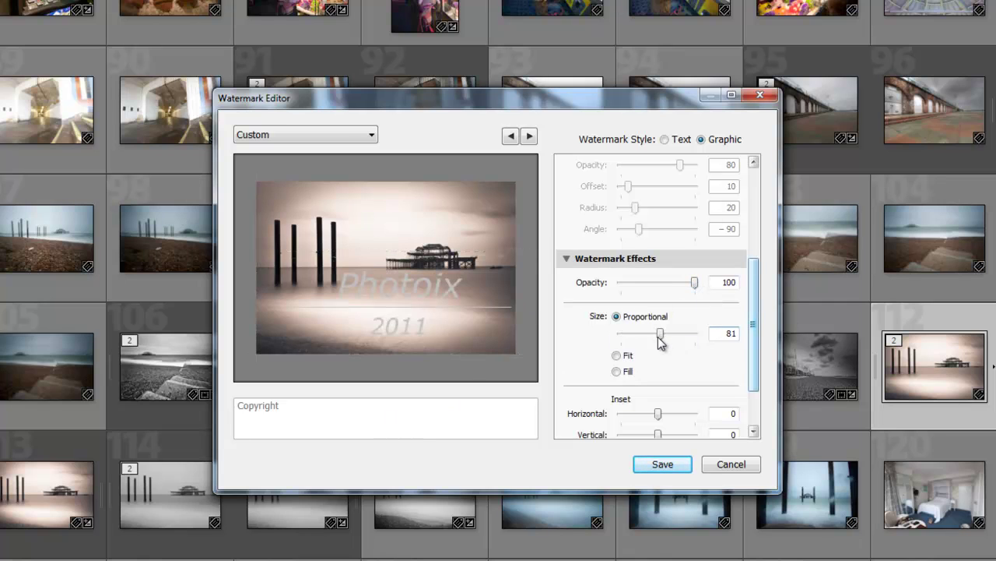
drag(658, 338, 626, 337)
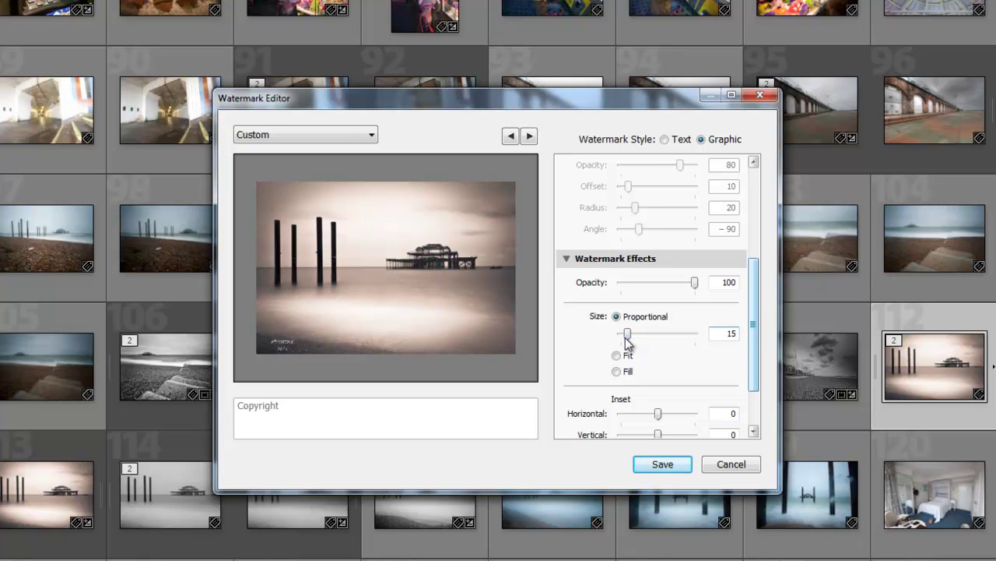
Step: Set the watermark size to 15 and its horizontal and vertical insets to 2
drag(752, 322, 752, 362)
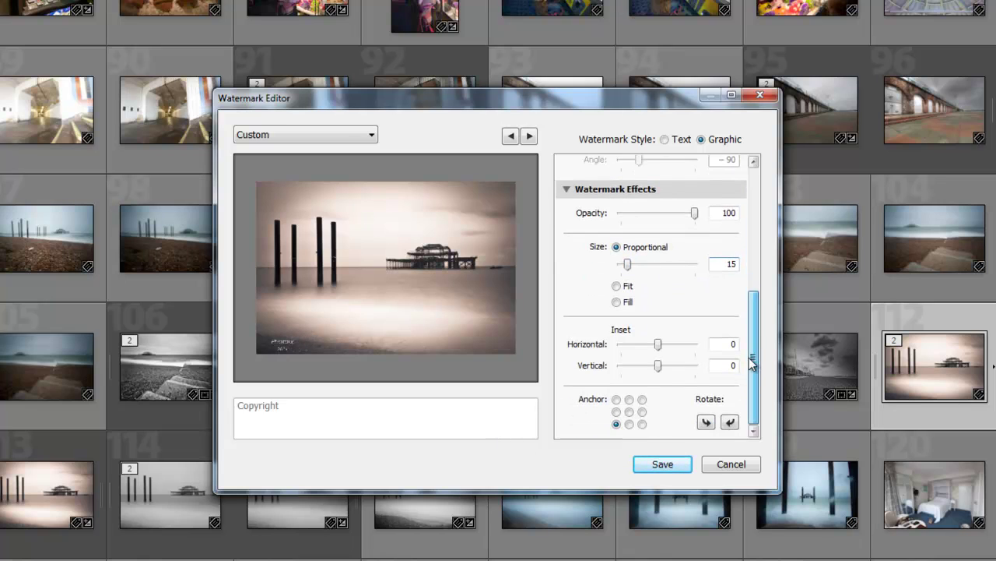
click(658, 345)
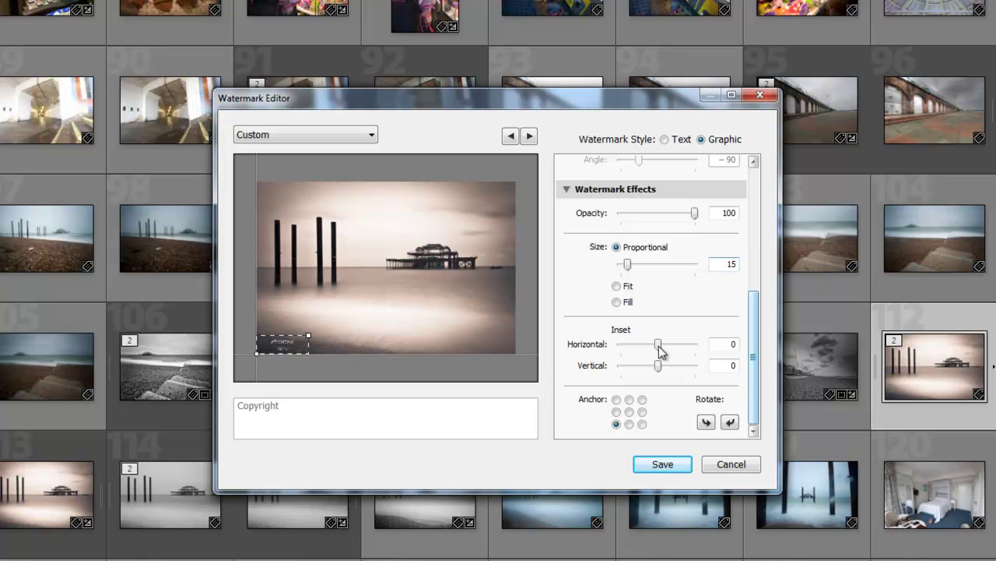
drag(659, 347, 665, 369)
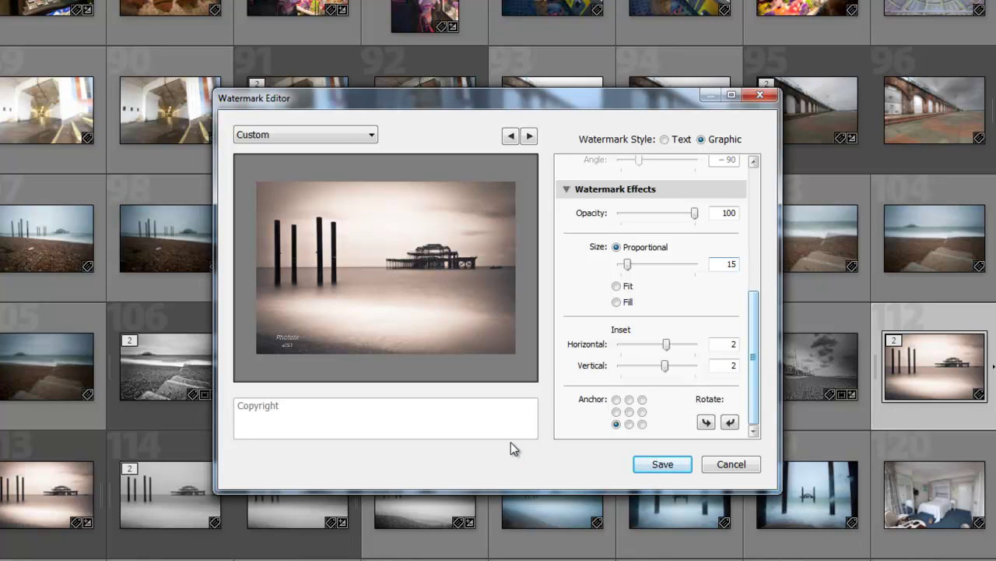
Step: Try the watermark at various anchor positions, ending at the top-left corner
click(616, 400)
click(642, 399)
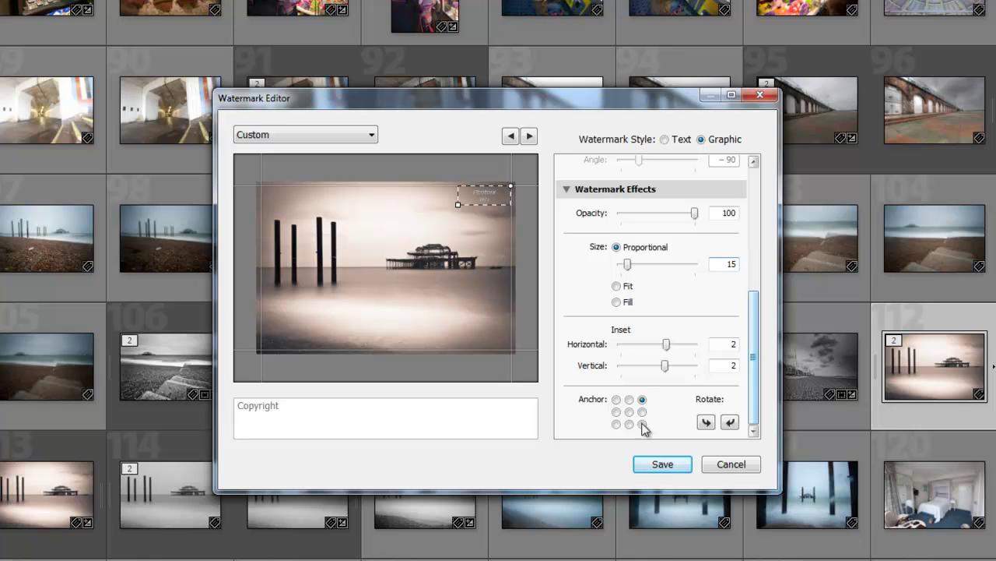
click(642, 411)
click(629, 412)
click(643, 424)
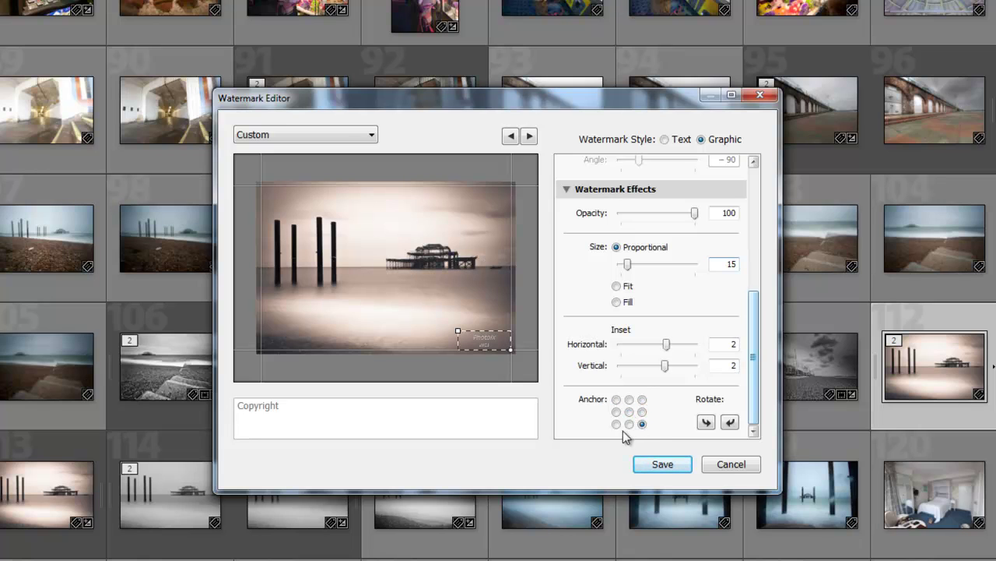
click(616, 400)
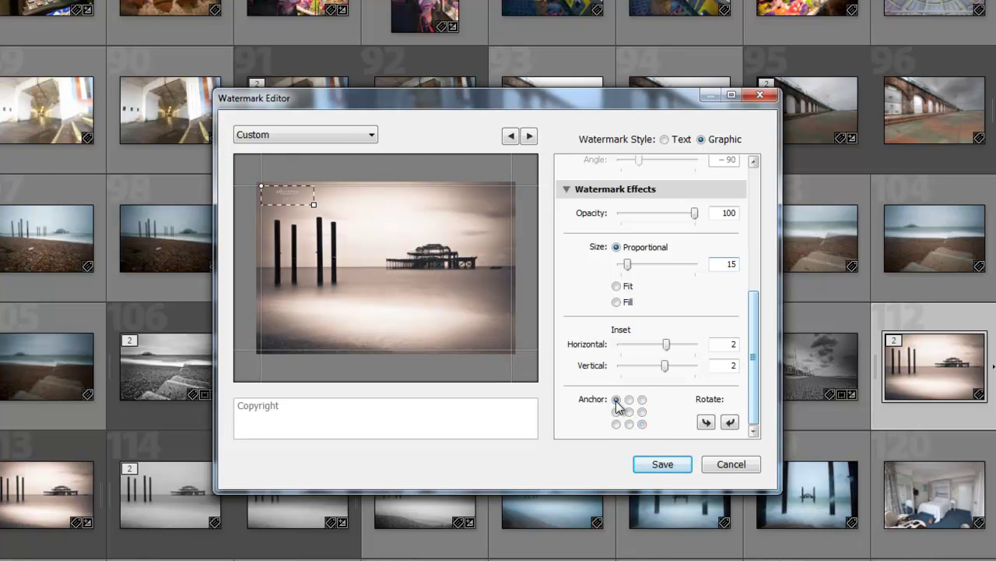
click(629, 399)
click(642, 400)
click(616, 400)
Step: Anchor the watermark at the photo's bottom-left corner after comparing it with bottom-right
click(370, 136)
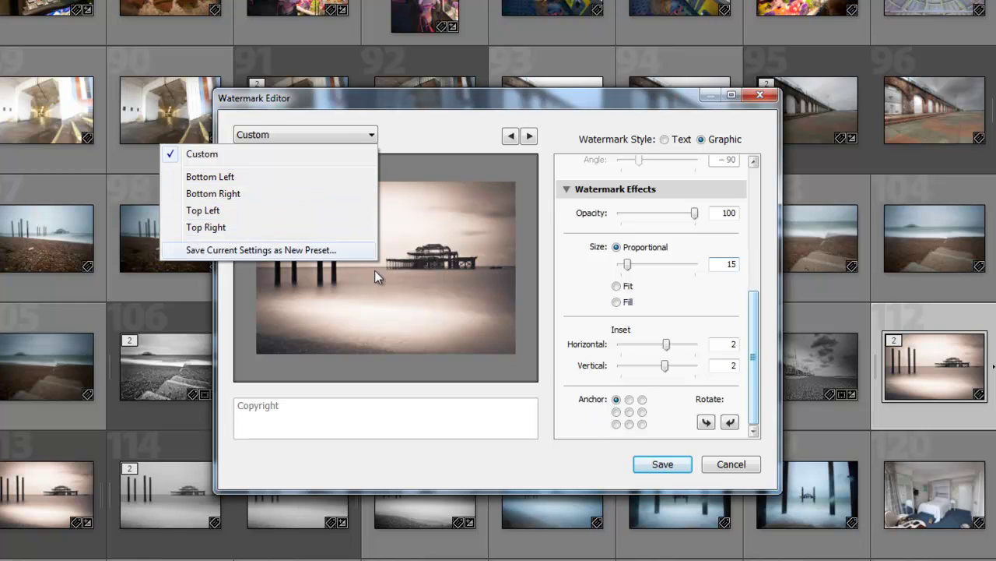
click(618, 424)
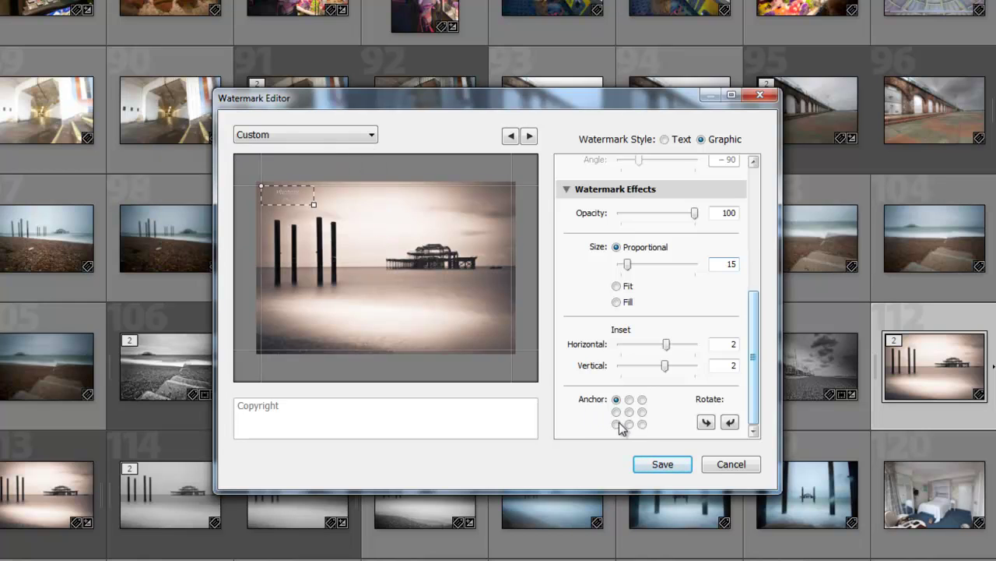
click(617, 423)
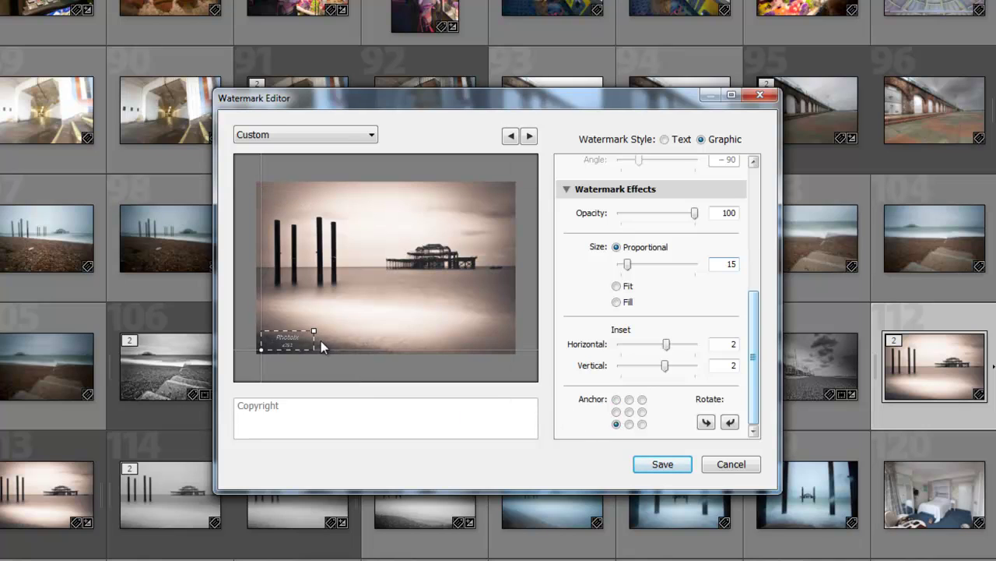
click(371, 135)
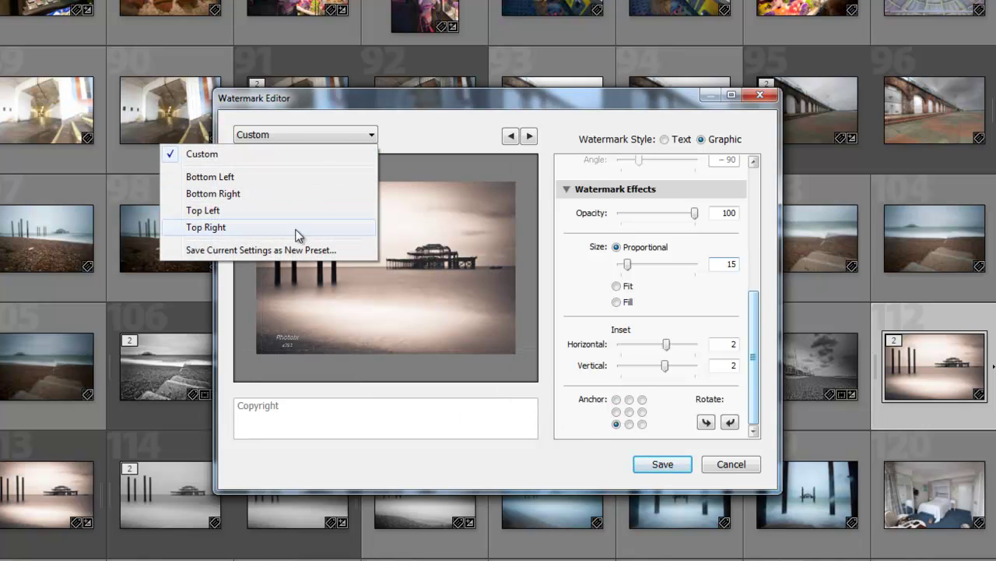
click(461, 134)
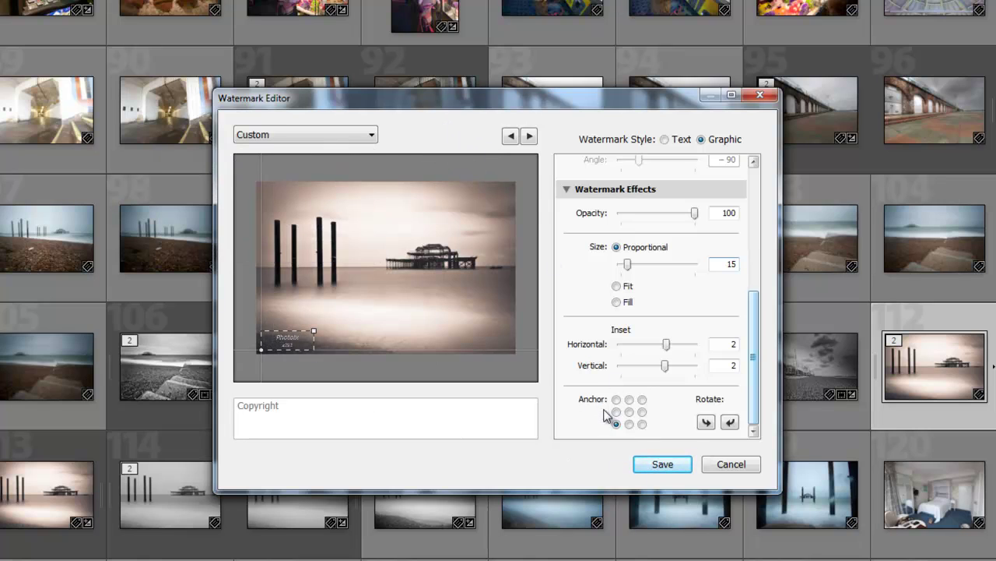
click(642, 423)
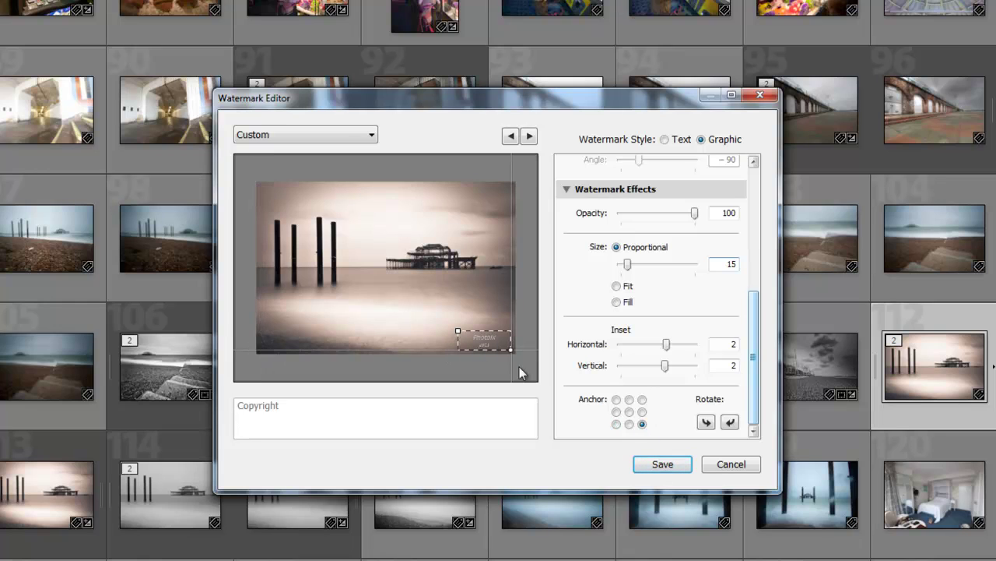
click(616, 423)
mouse_move(266, 351)
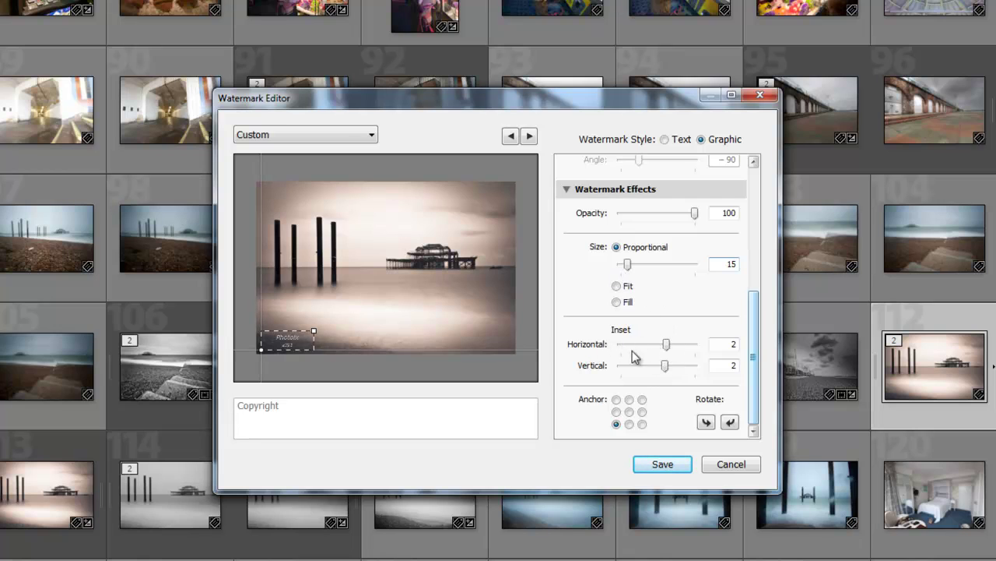
Step: Save the watermark settings as a new preset named photoixwatermark
click(662, 464)
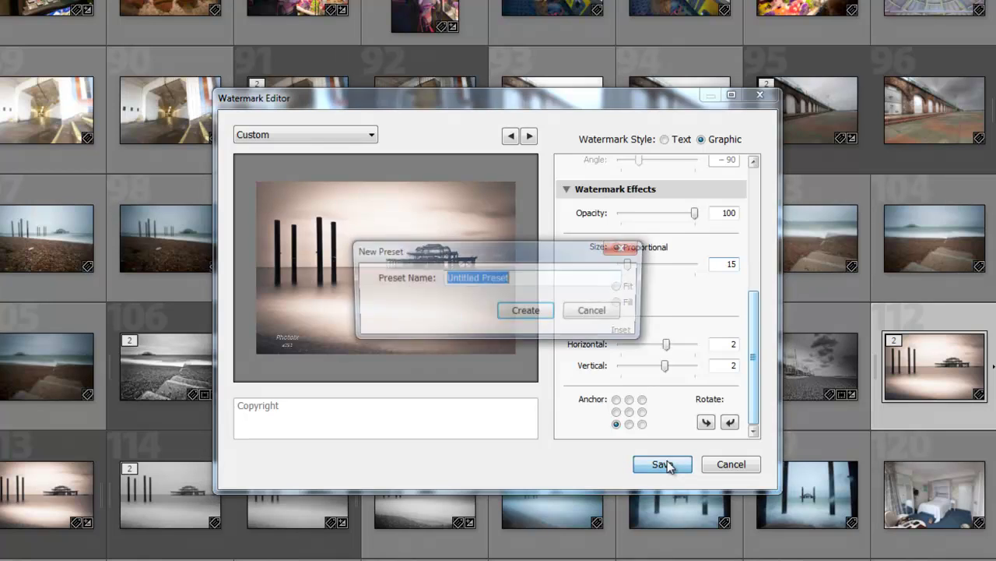
key(BackSpace)
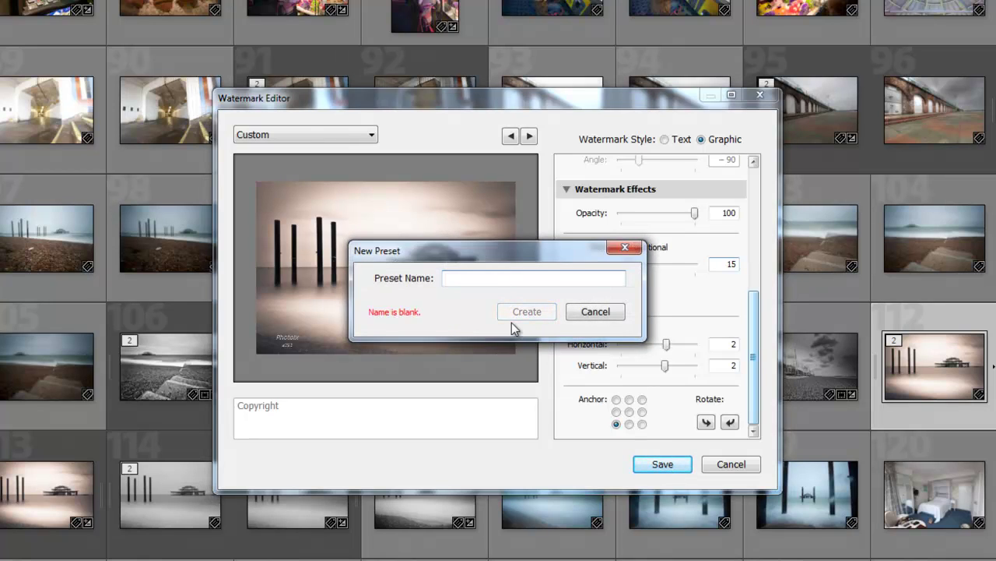
text(photoi)
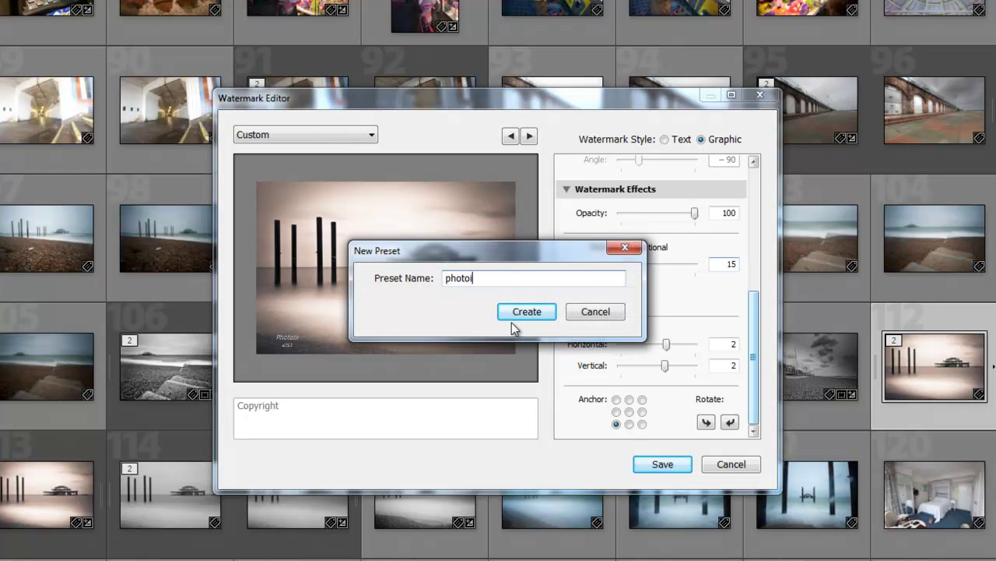
text(xwatermark)
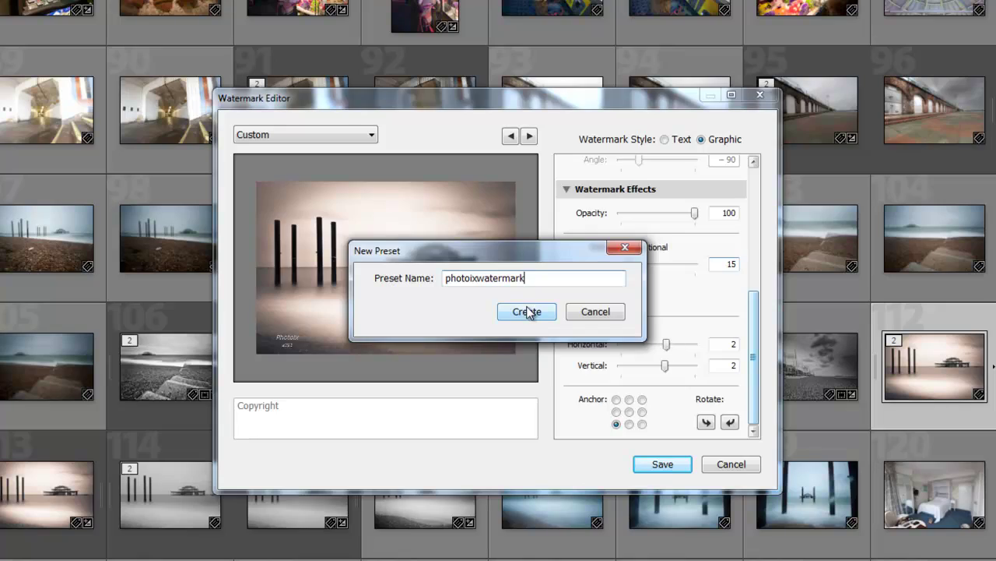
click(526, 311)
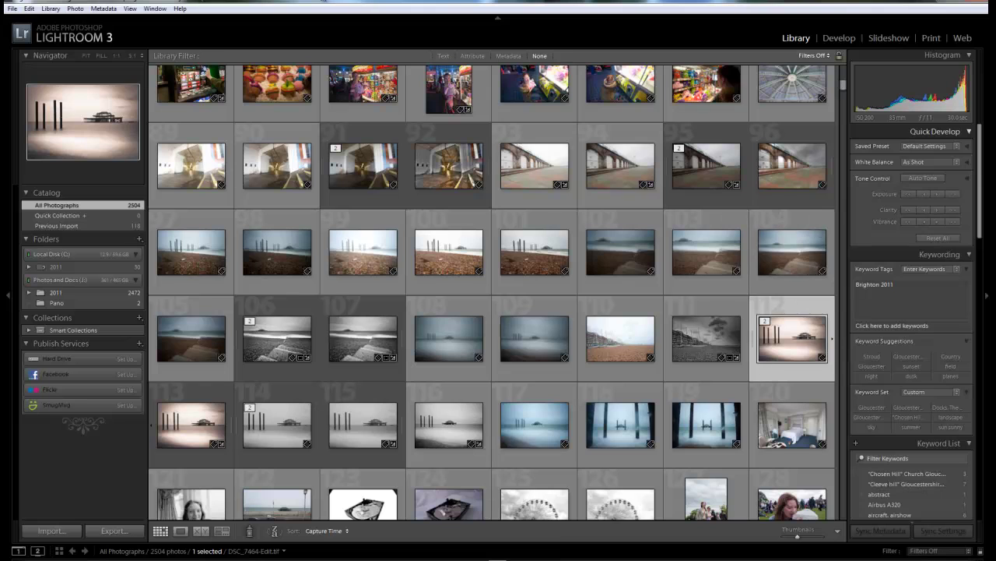
Step: Open the Export dialog and add a user export preset named photoix
click(12, 9)
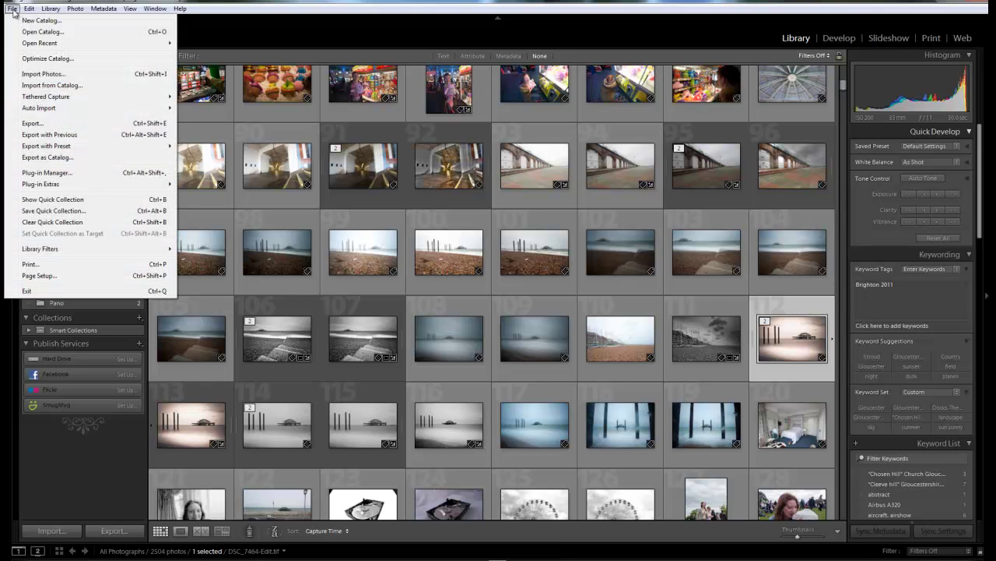
click(60, 126)
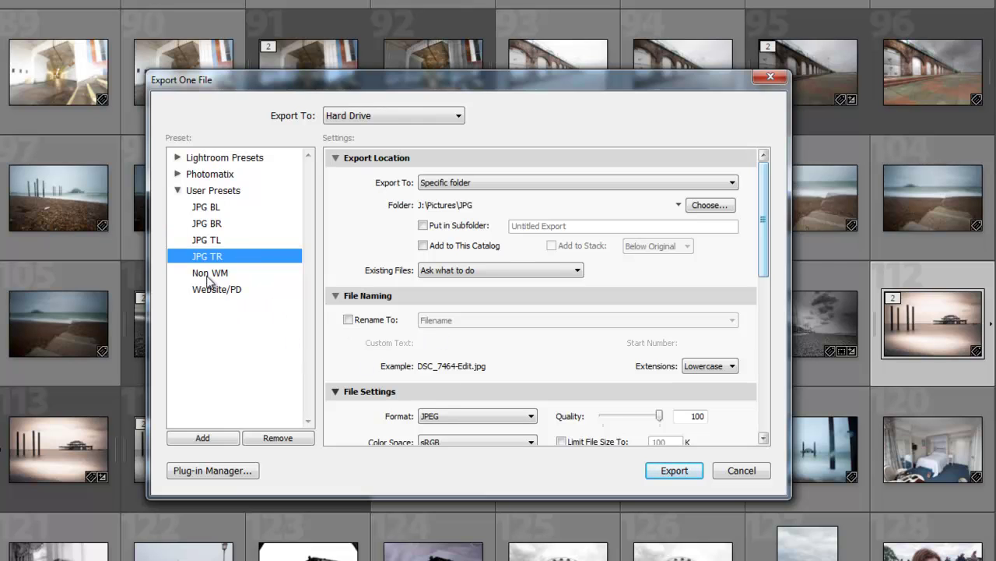
click(203, 438)
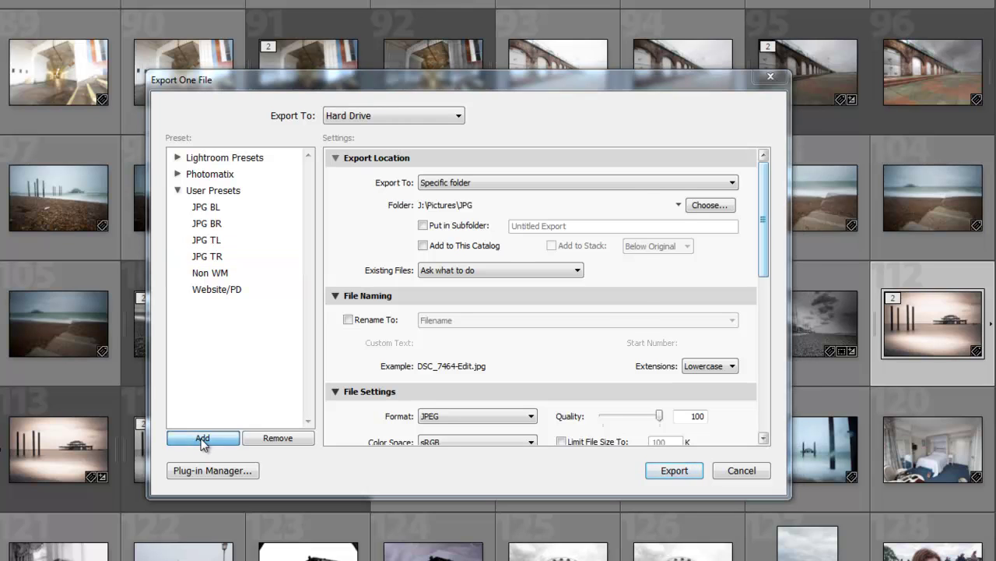
key(BackSpace)
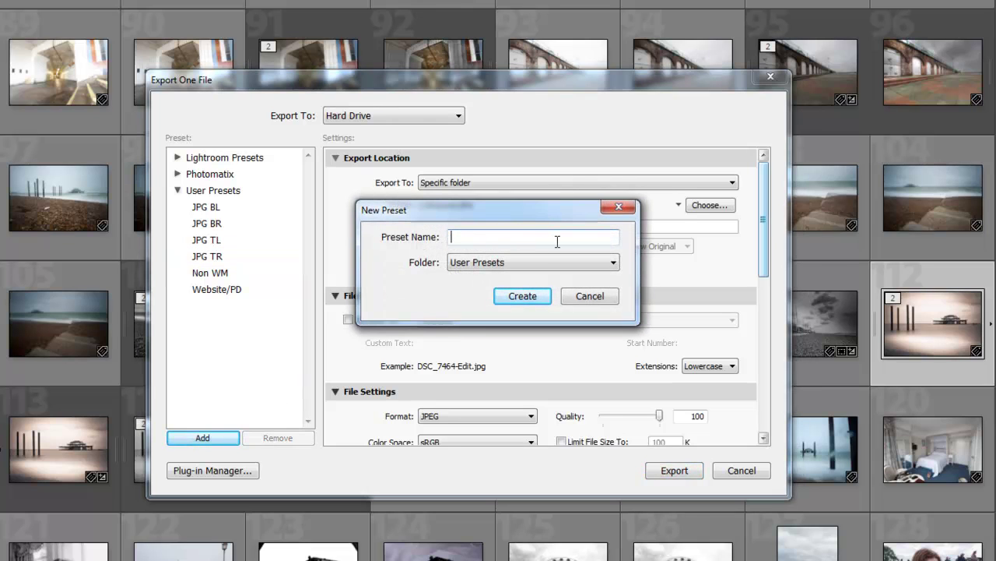
text(photoix)
click(520, 297)
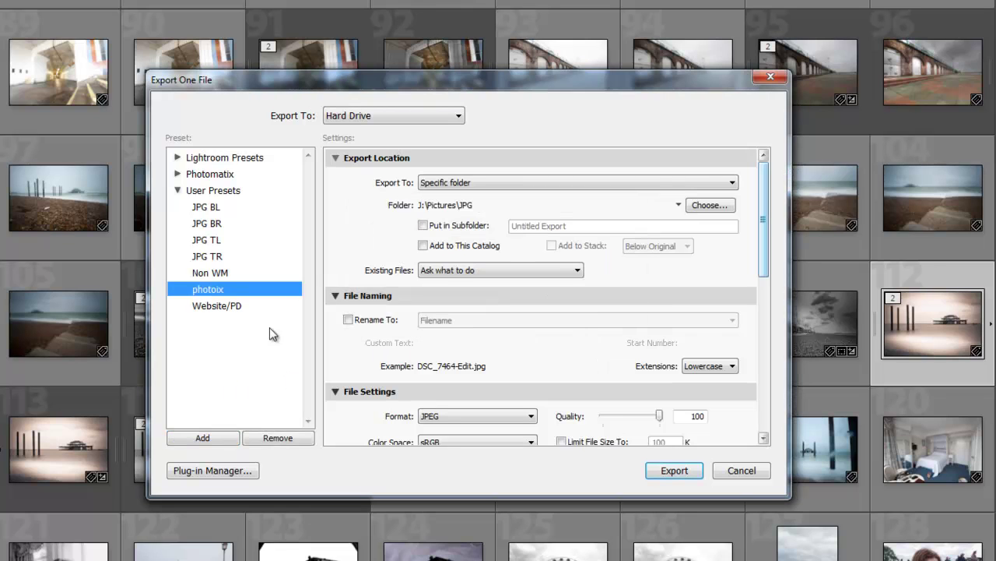
Step: Export the JPEG to the Desktop with the photoixwatermark watermark selected
click(562, 182)
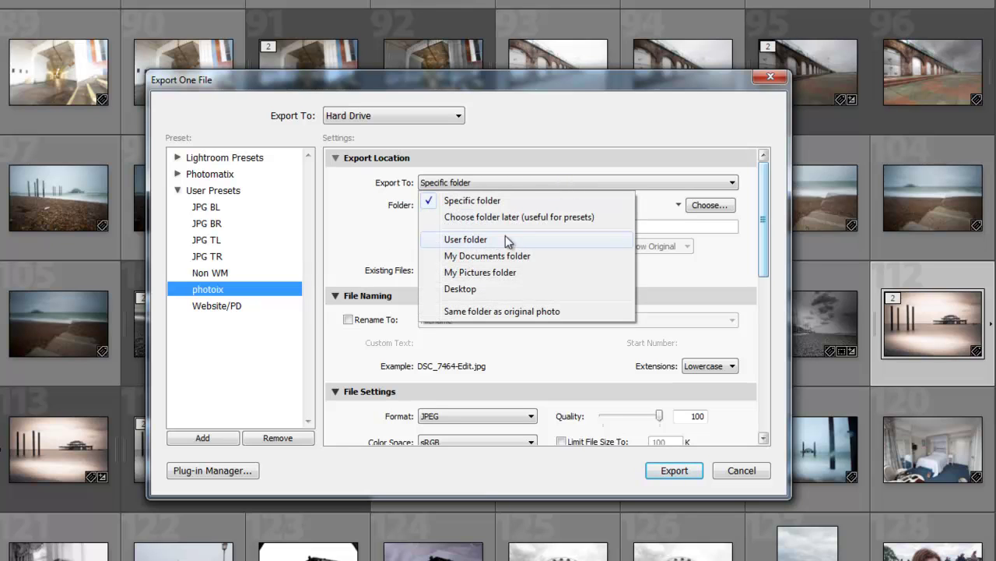
click(504, 290)
drag(763, 212, 763, 352)
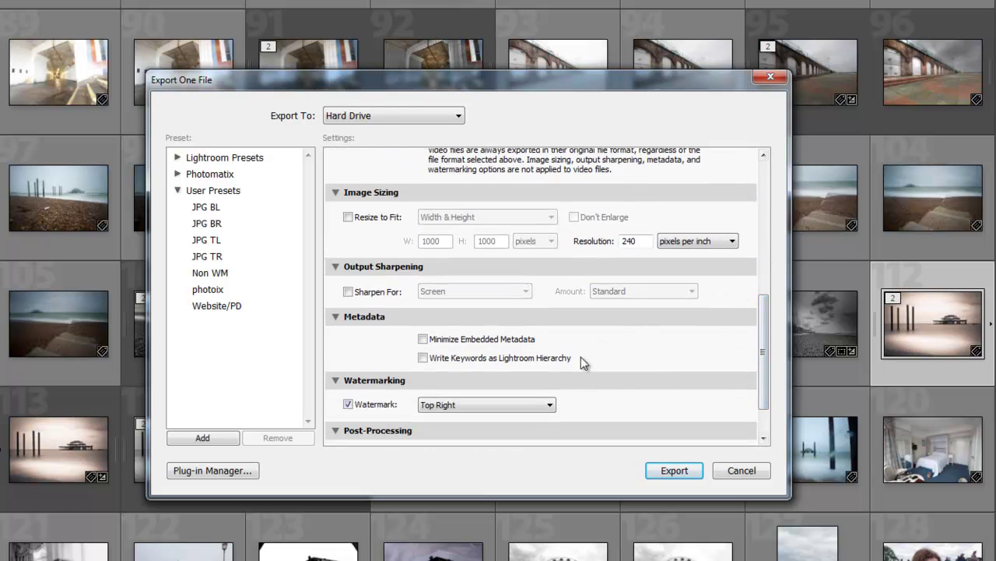
click(475, 408)
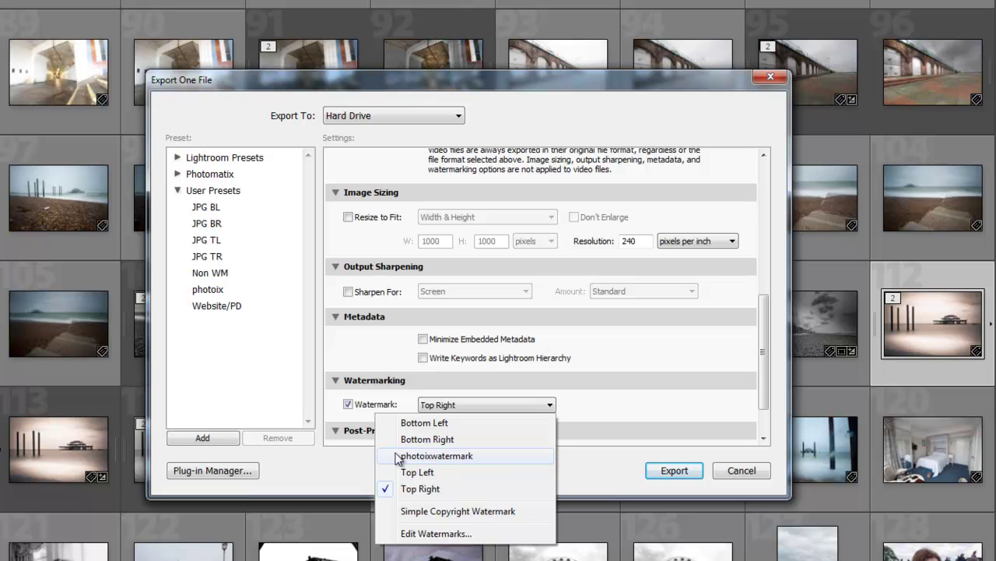
click(458, 464)
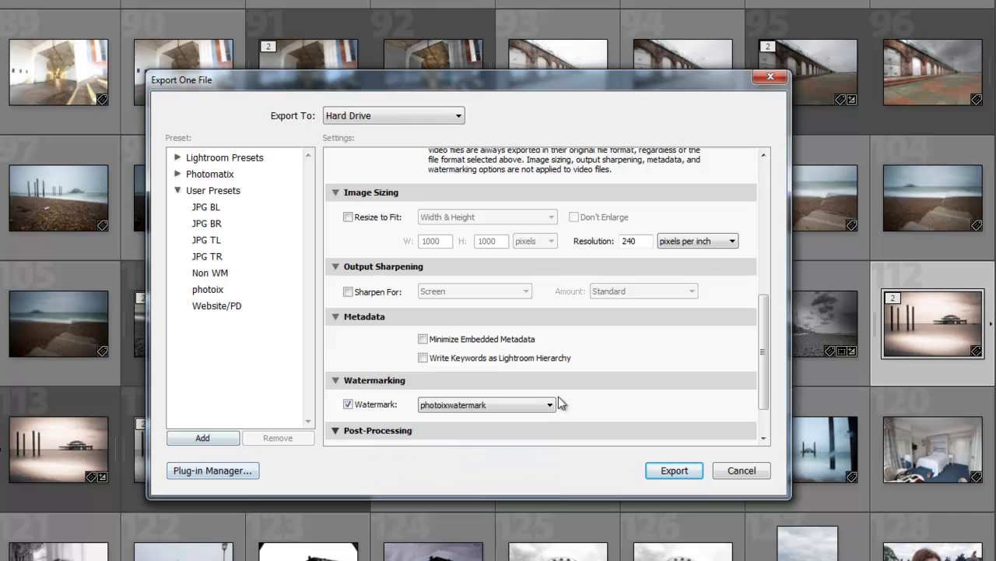
scroll(764, 335, down, 2)
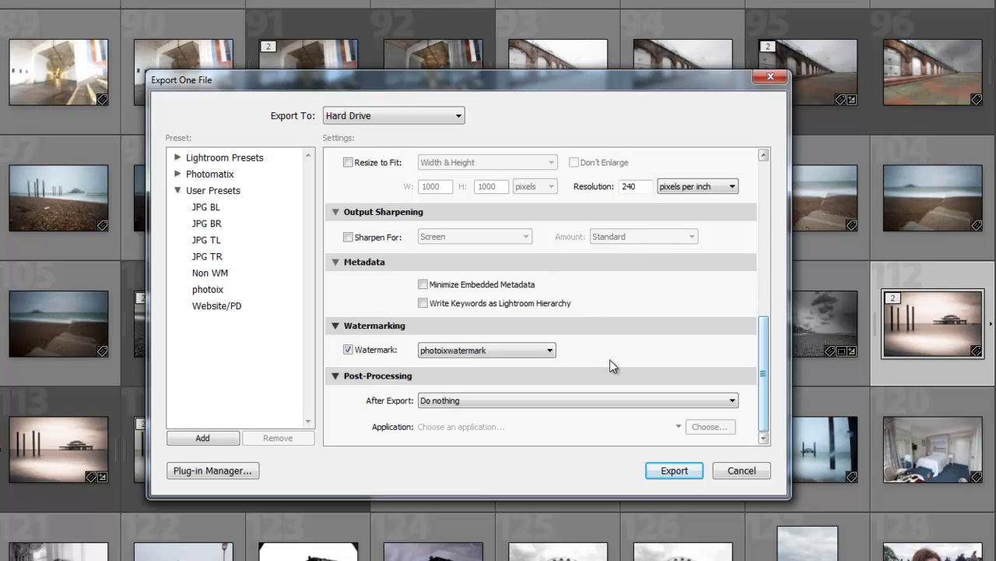
click(673, 471)
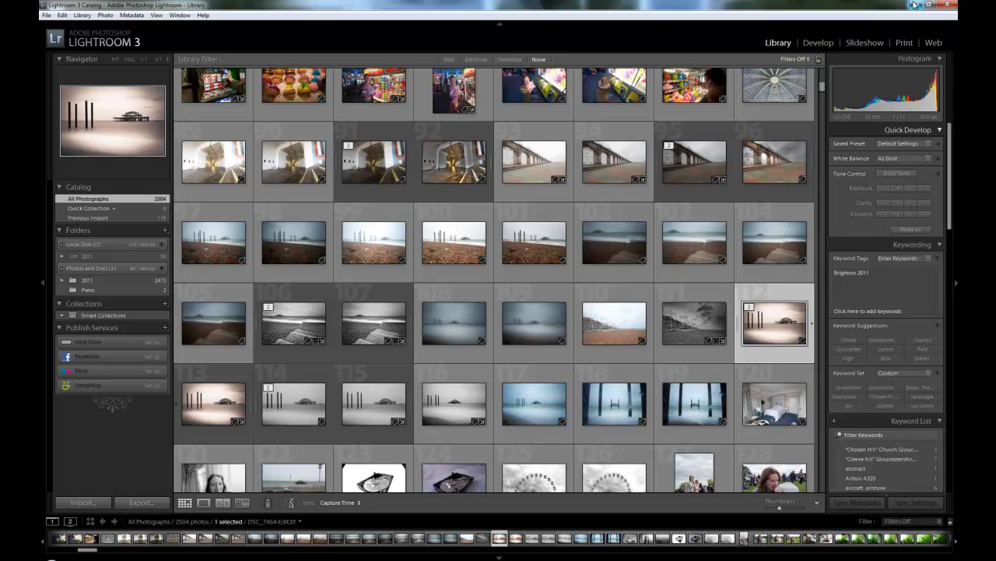
Step: Minimise Lightroom and open the exported pier JPEG from the desktop in Windows Photo Viewer
click(915, 5)
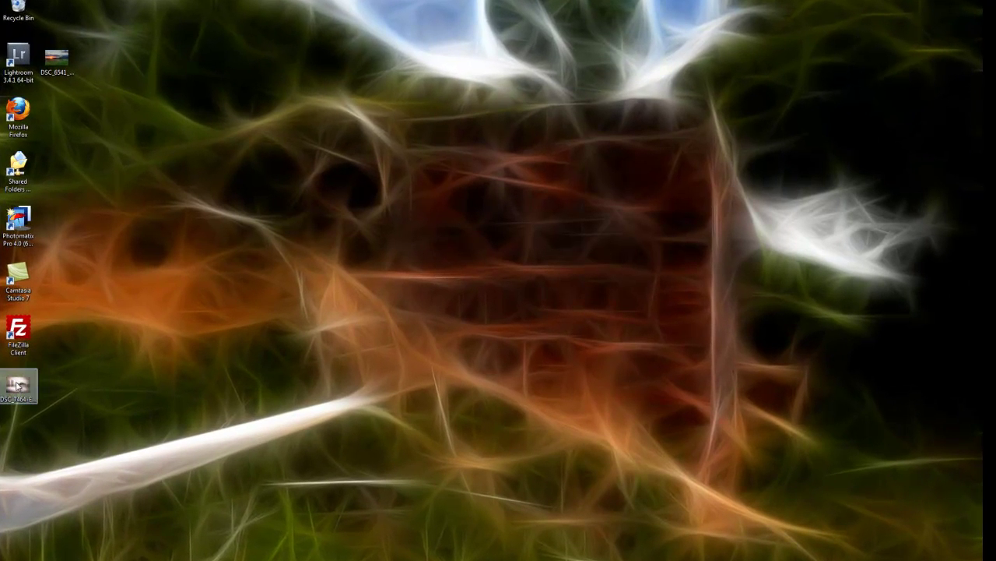
double_click(17, 386)
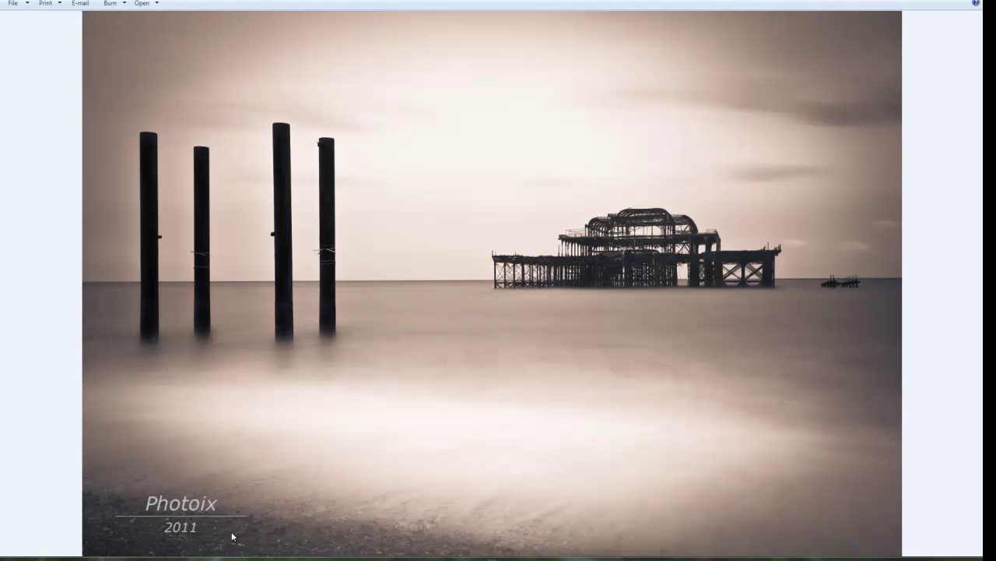
mouse_move(182, 557)
mouse_move(139, 557)
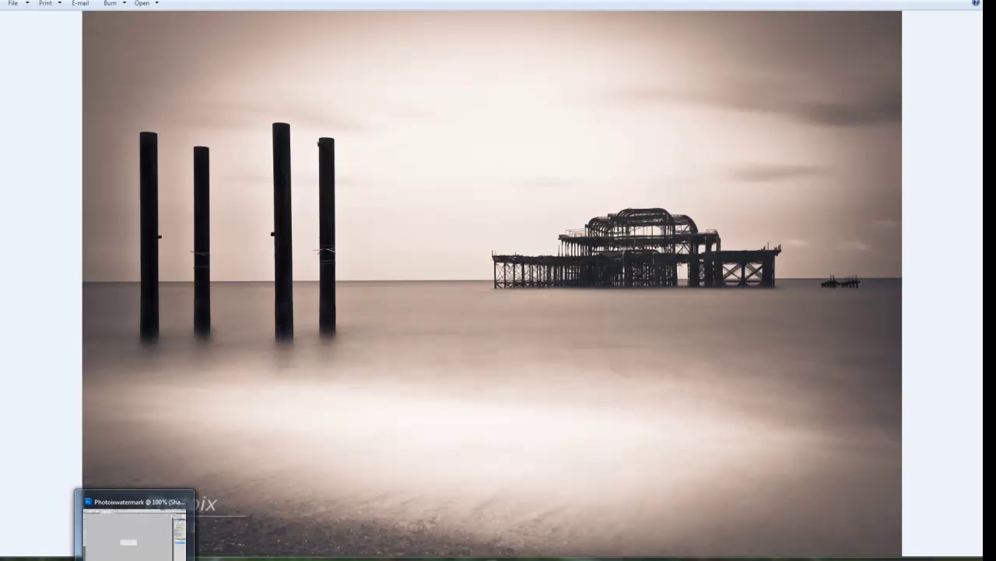
click(134, 523)
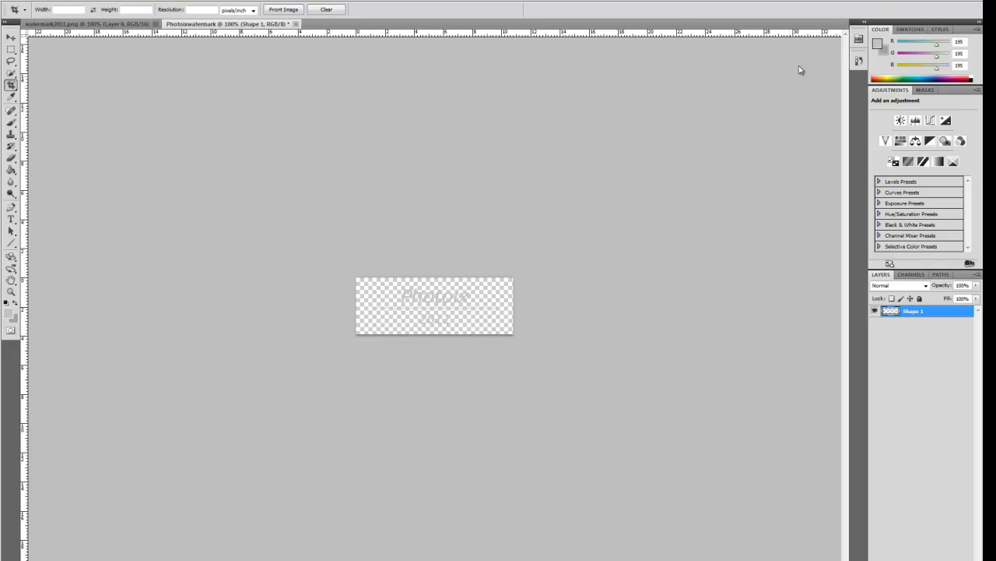
click(938, 2)
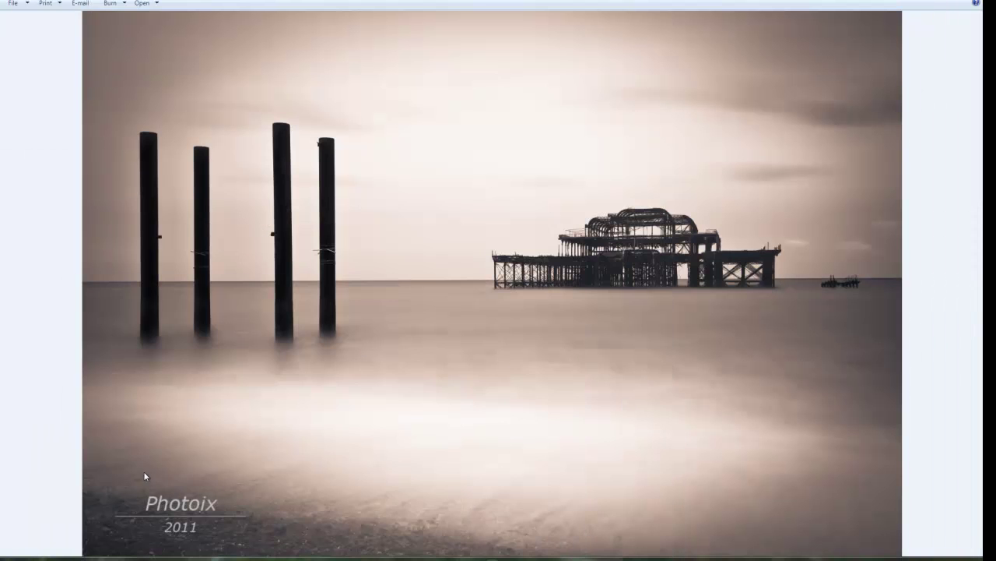